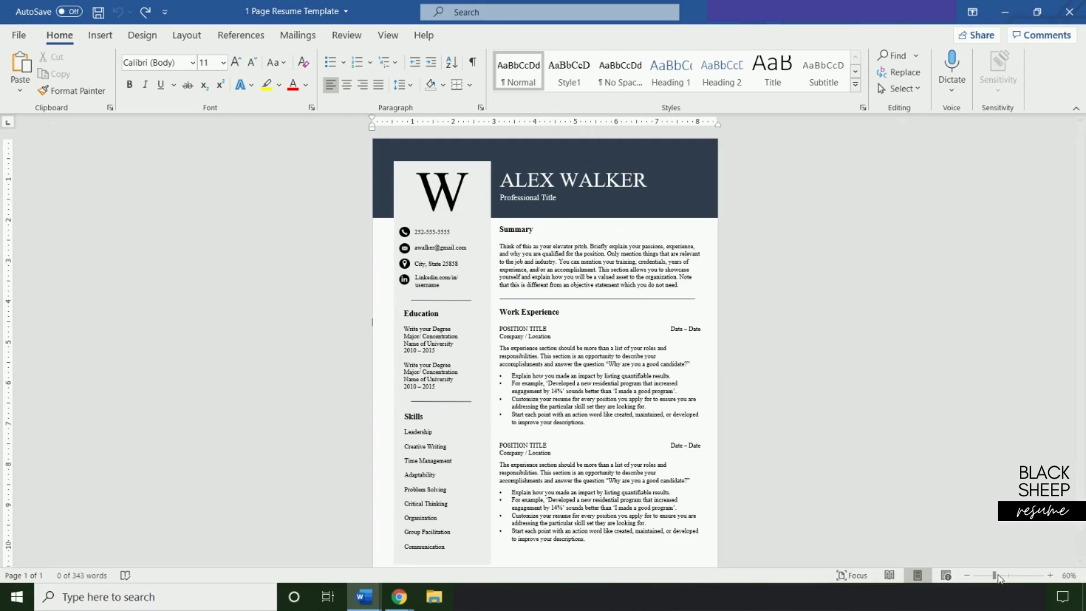
Replace the sample name in the resume header with the applicant's full name in capitals.
mouse_move(997, 579)
left_mouse_down()
mouse_move(1013, 578)
mouse_move(1002, 579)
left_mouse_up()
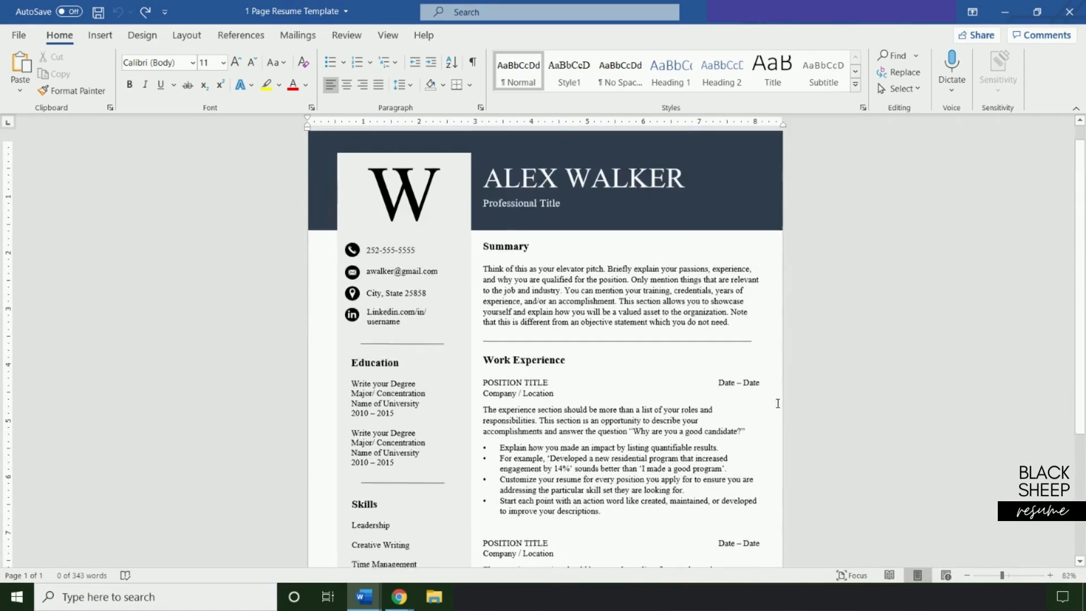
left_click_drag(493, 201, 679, 198)
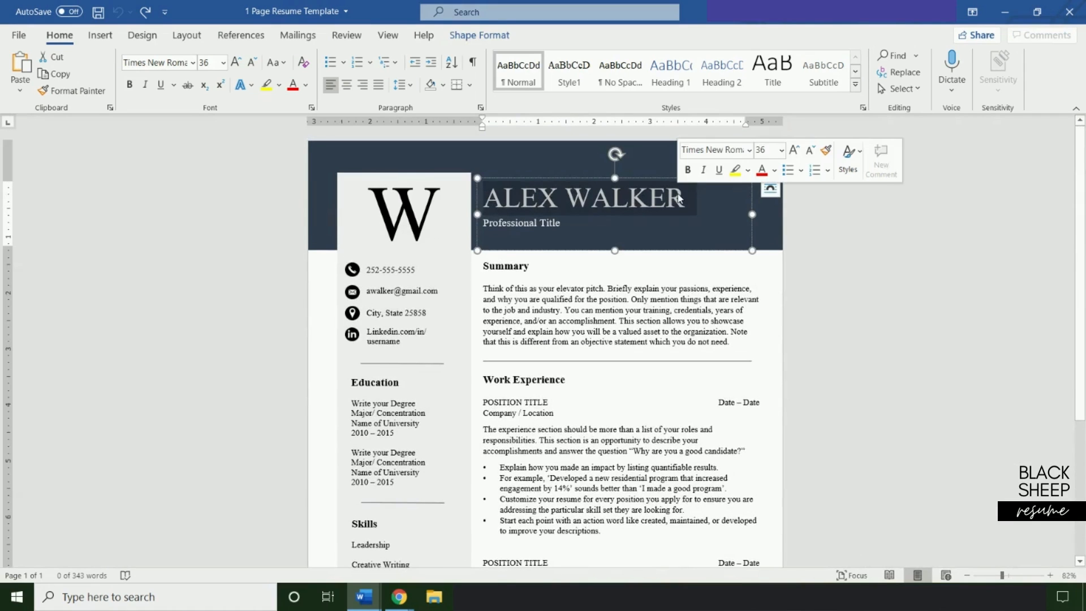
type("EMIL")
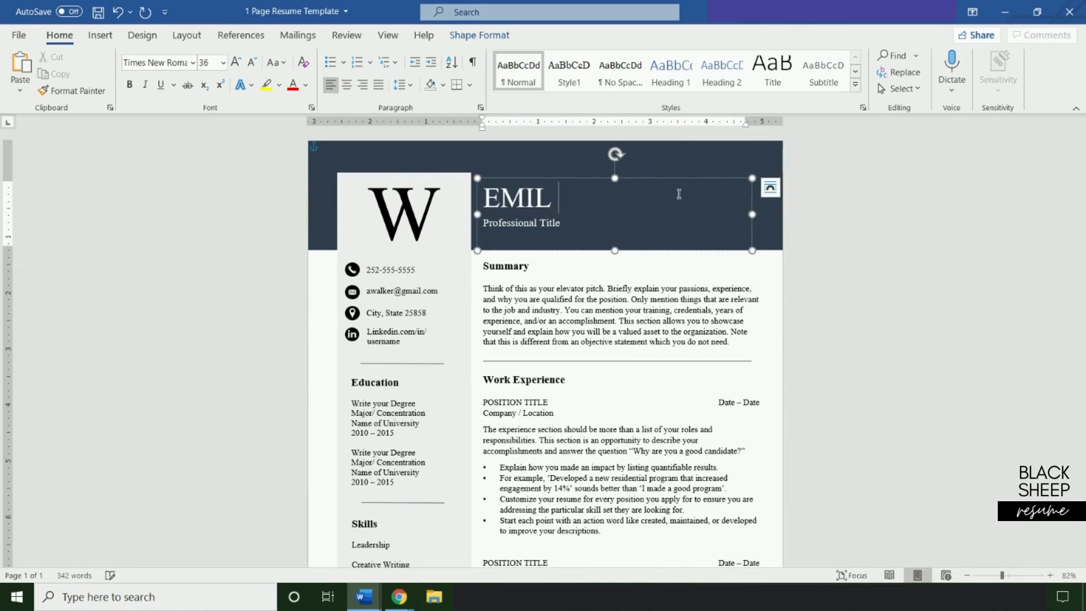
type("Y GREE")
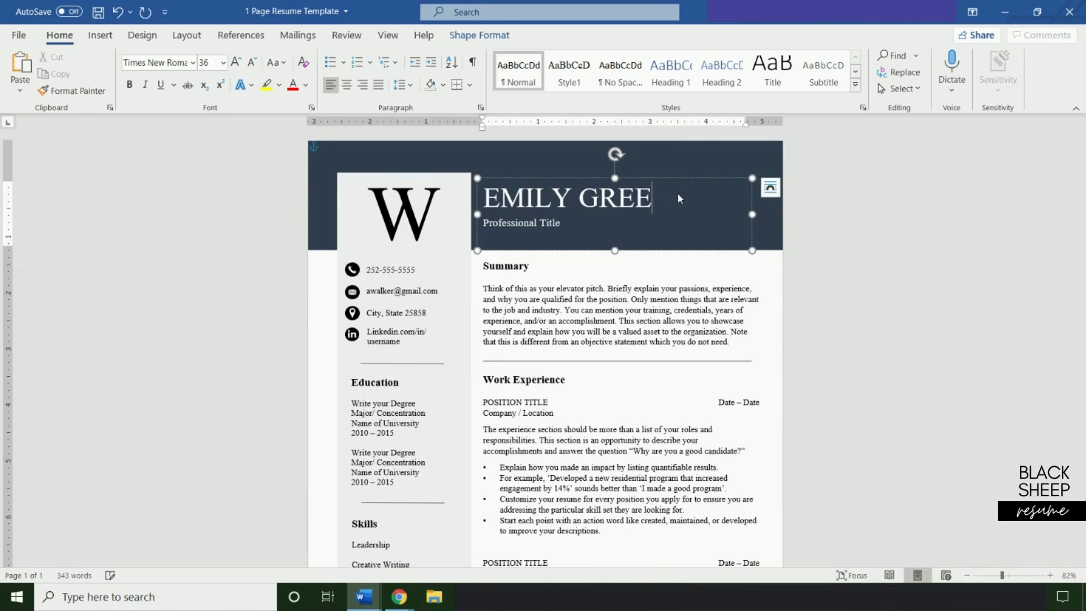
type("NE")
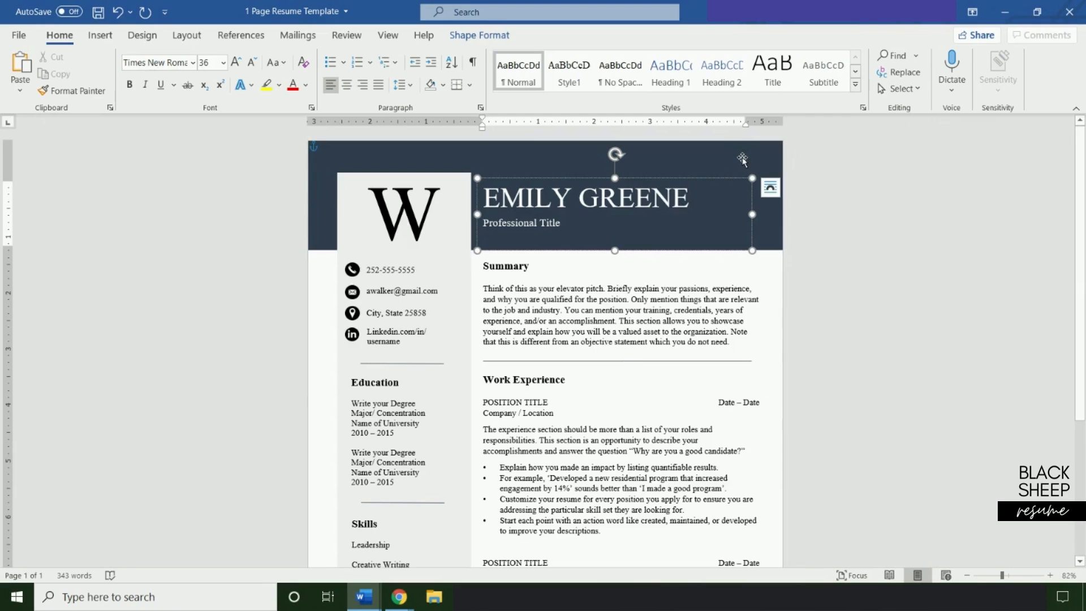
left_click(742, 160)
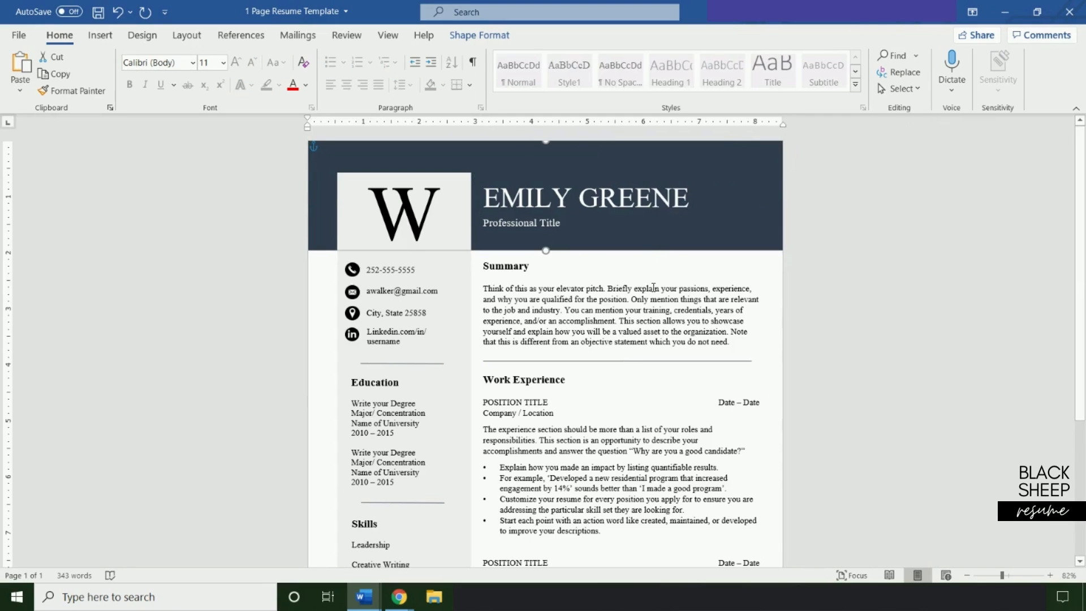
Change the large monogram initial at the head of the sidebar to G.
left_click(609, 301)
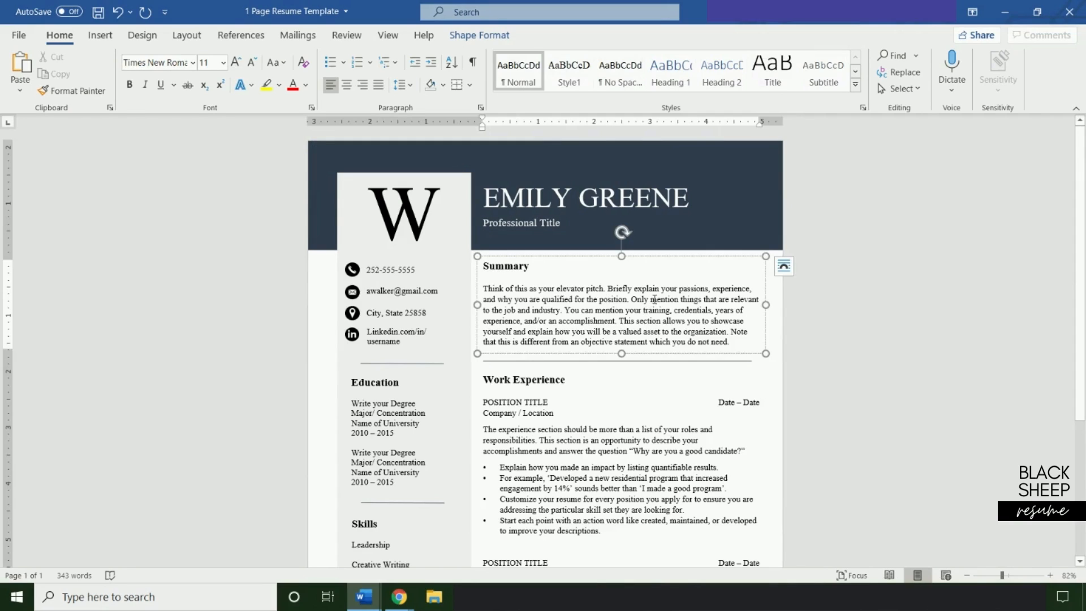
left_click(403, 223)
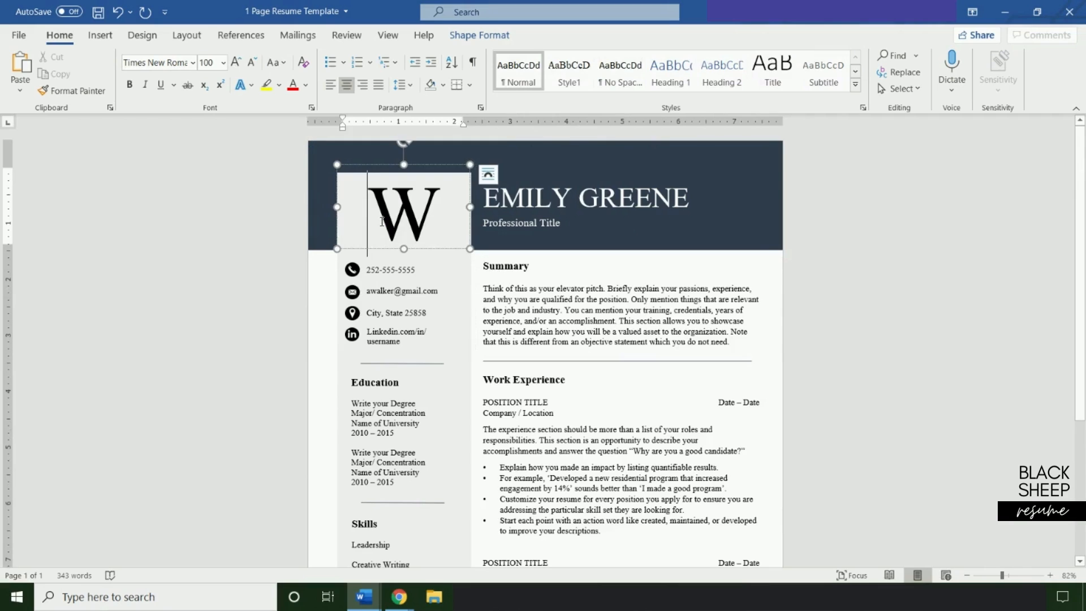
double_click(404, 222)
type("G")
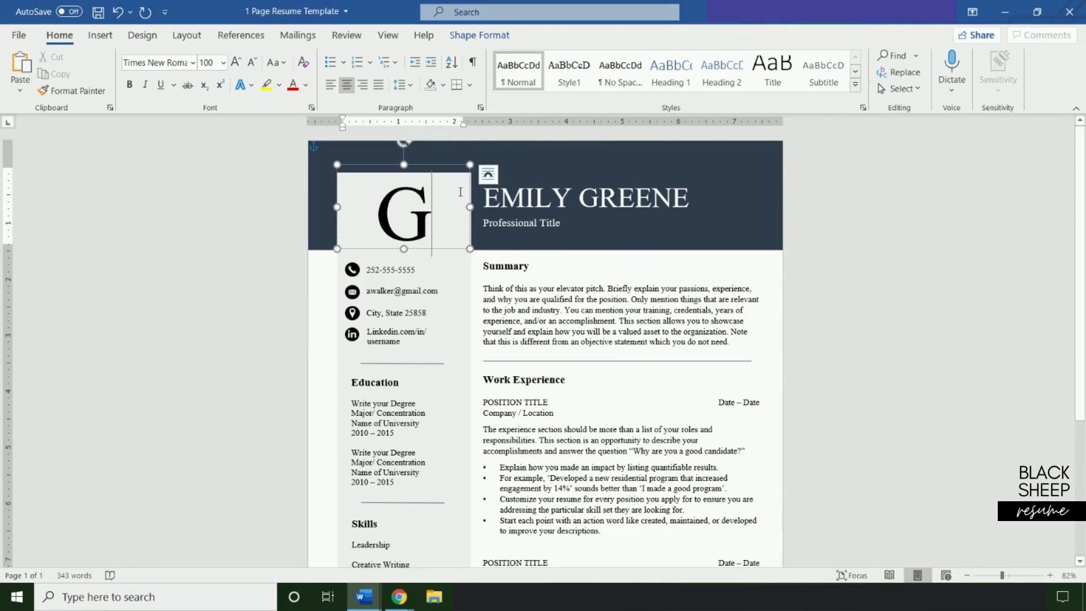
Examine the separate text boxes for the name, summary, work experience, education, skills and contact details.
left_click(627, 204)
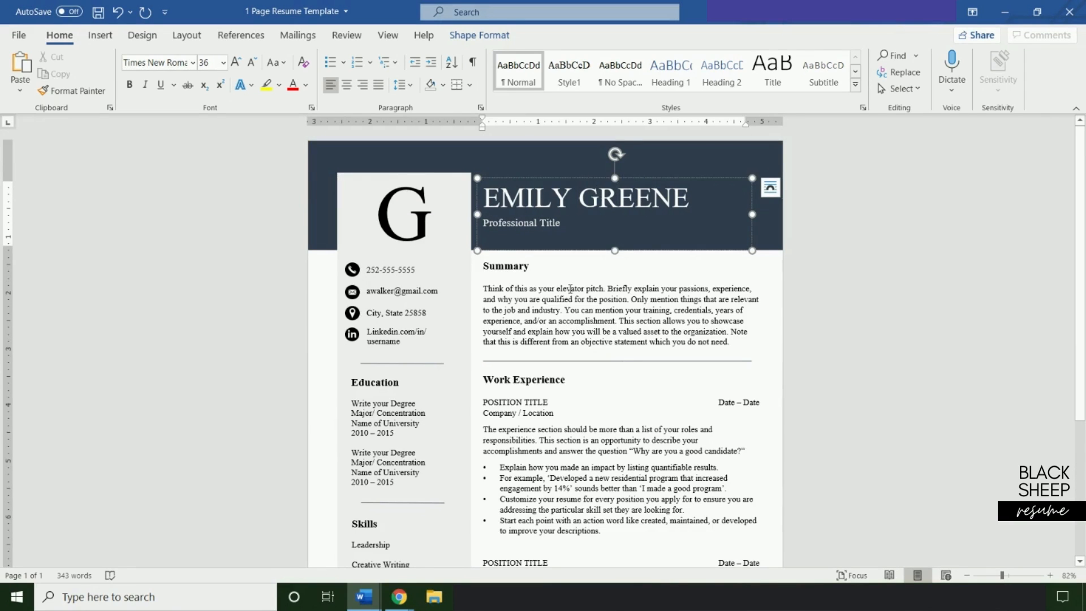
left_click(570, 289)
scroll(604, 294, "down", 2)
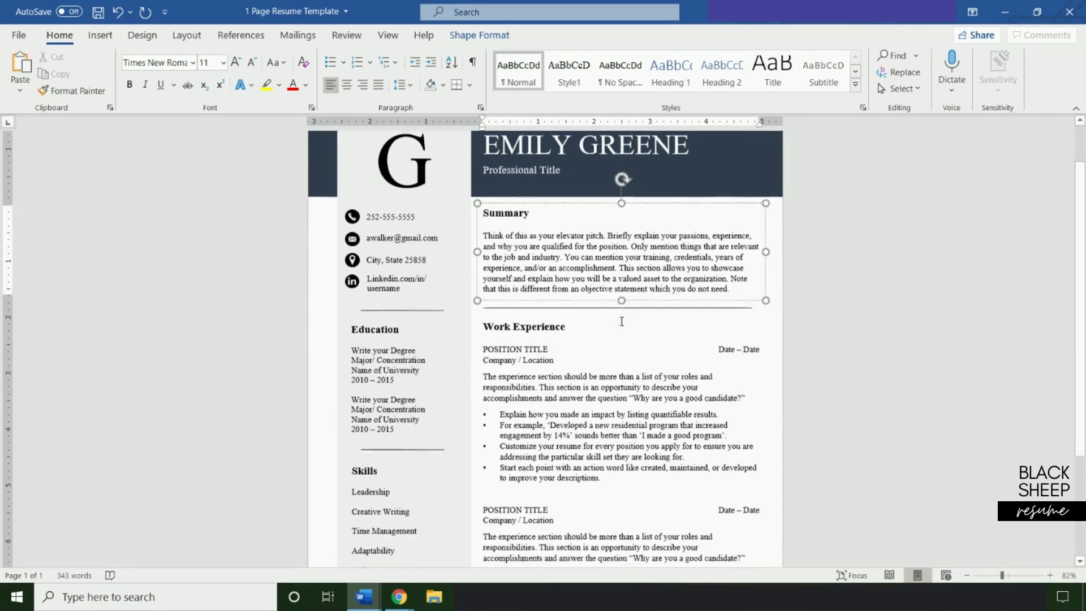
left_click(618, 334)
left_click(406, 349)
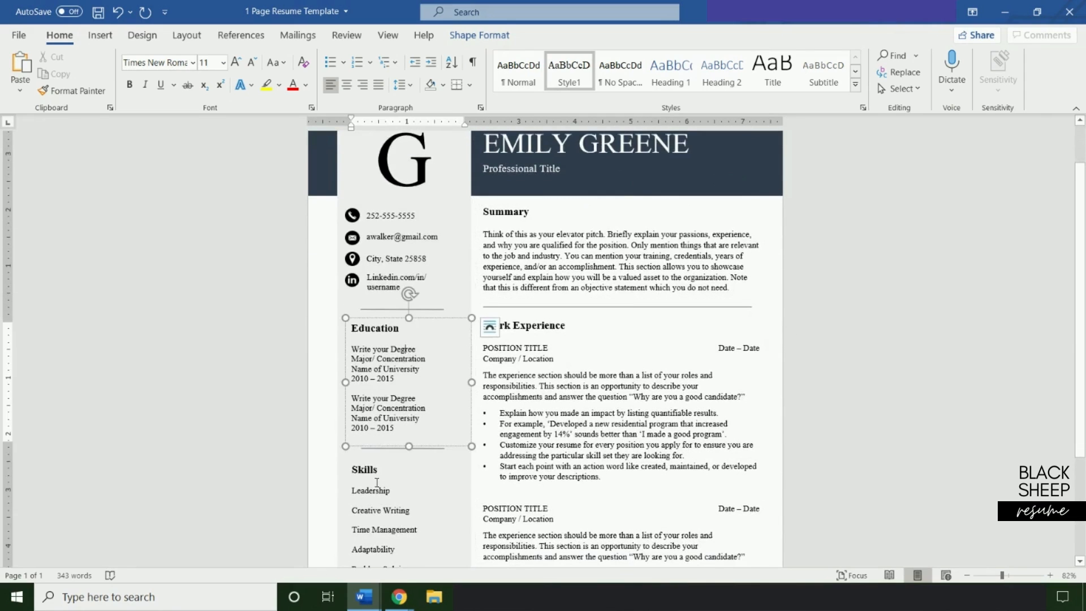
left_click(375, 479)
scroll(455, 263, "up", 2)
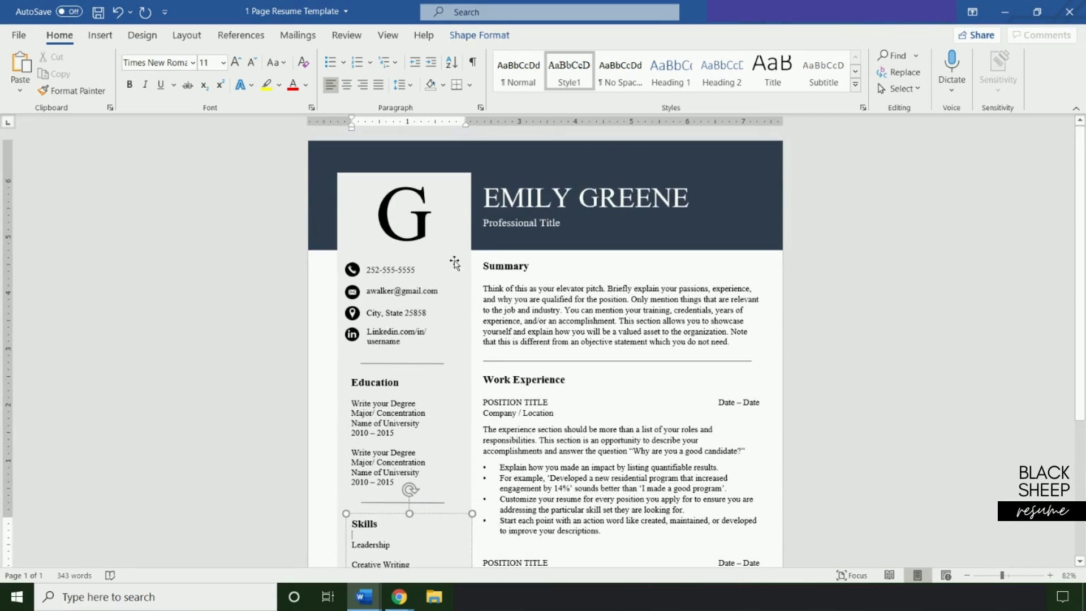
left_click(415, 268)
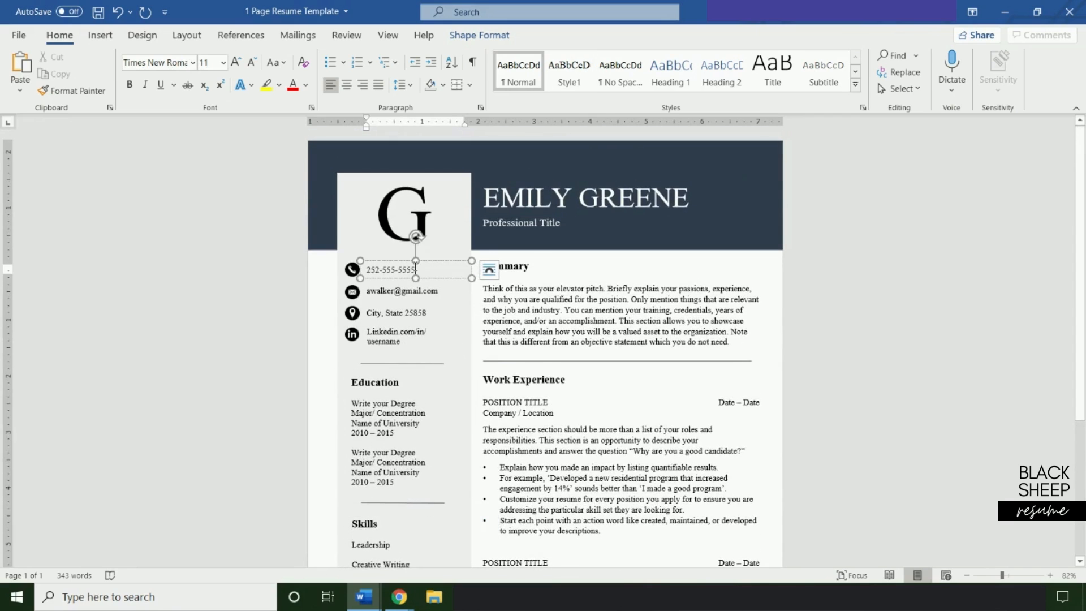
left_click(443, 288)
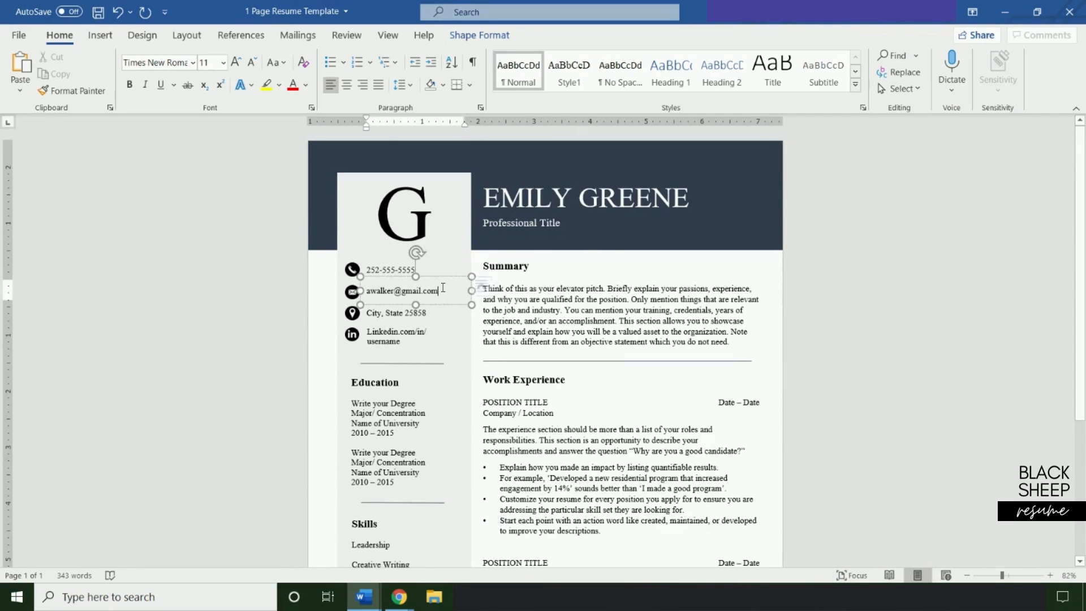
left_click(428, 318)
left_click(426, 341)
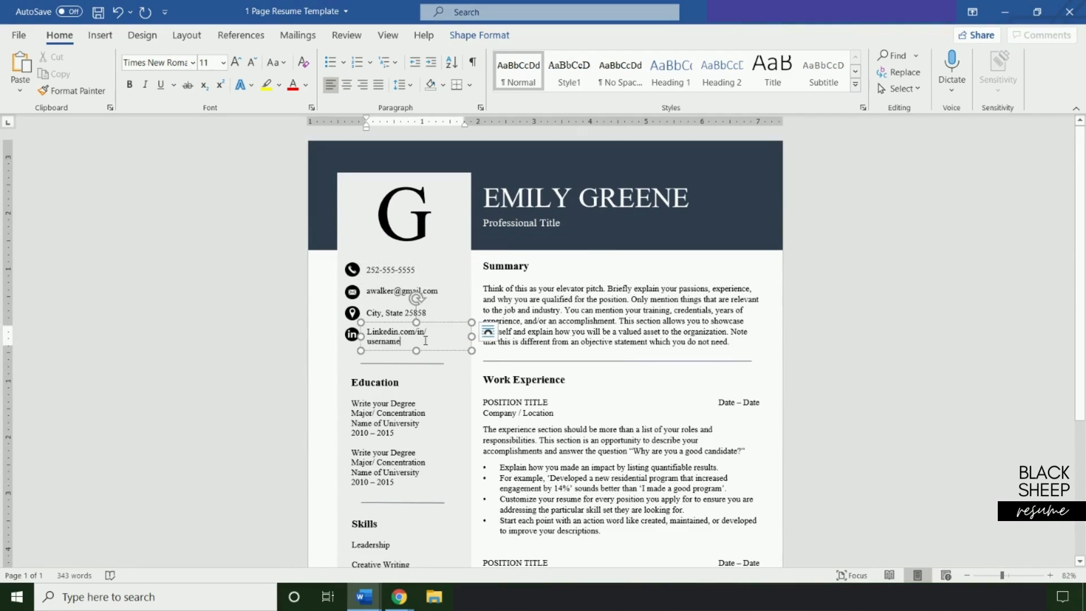
Try lengthening the sidebar e-mail address with a run of filler g letters, and remove the extra letters.
double_click(387, 291)
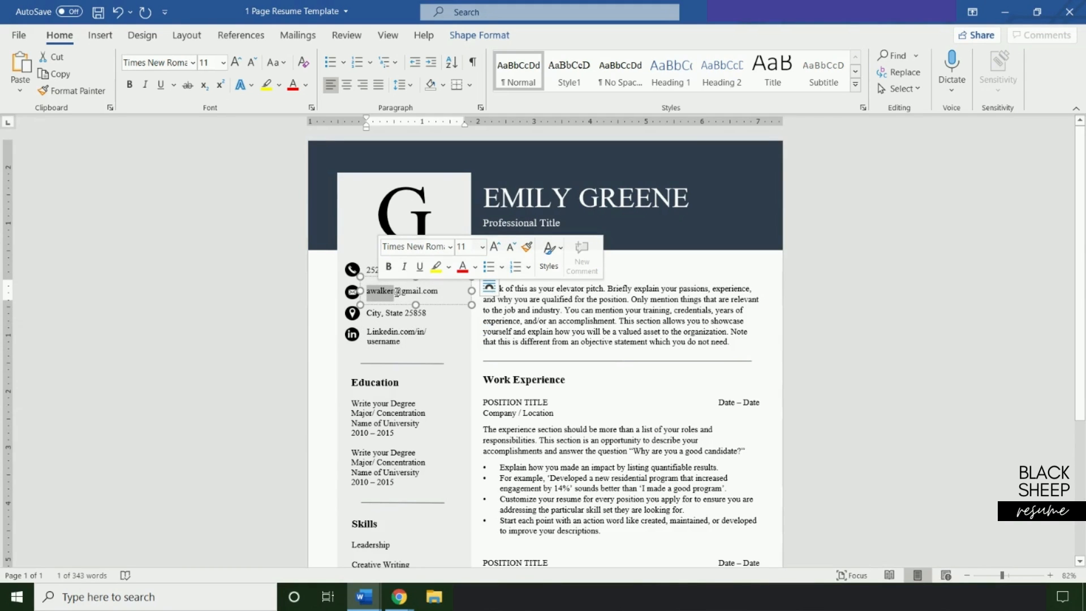
left_click(398, 292)
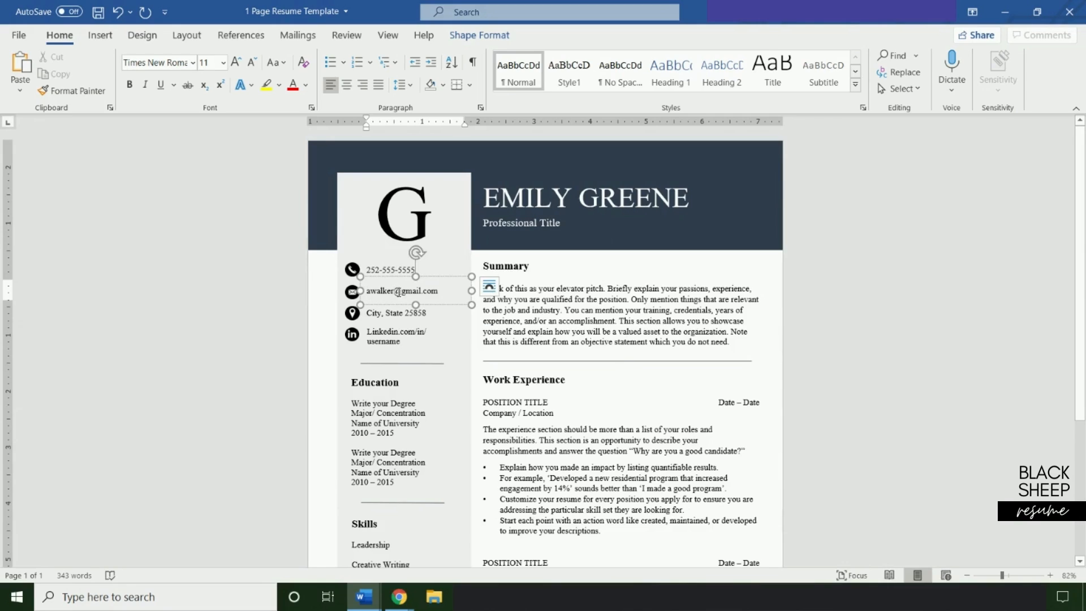
type("gggggggggggggg")
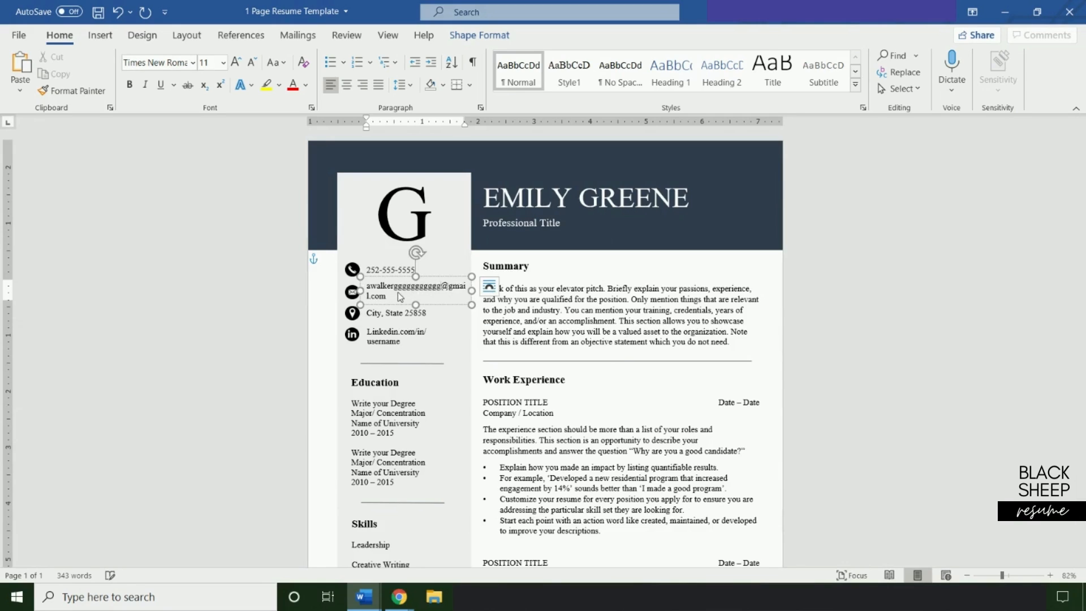
type("ggggg")
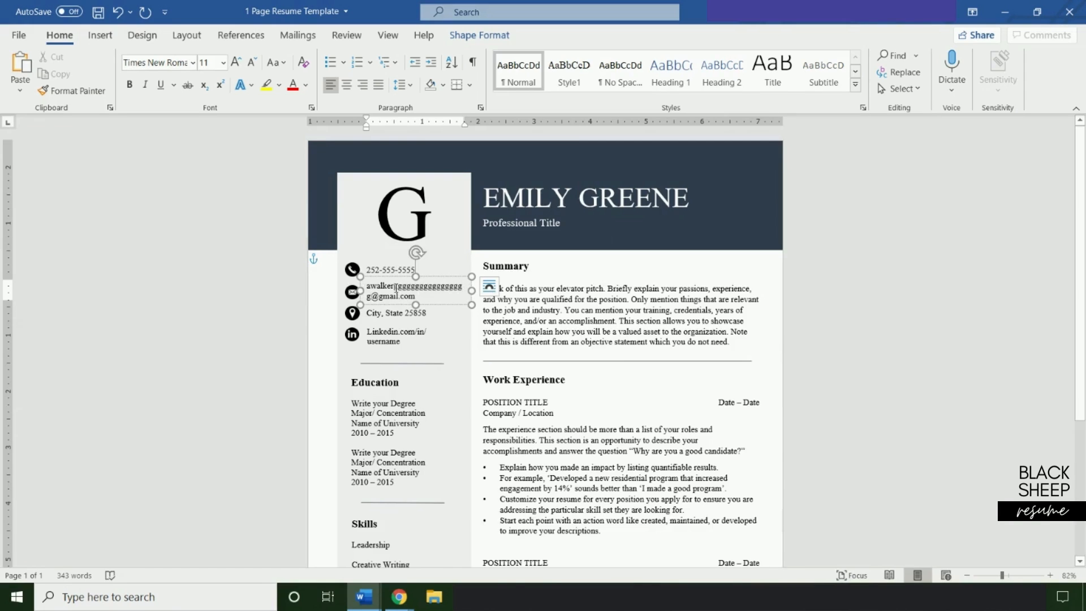
left_click_drag(395, 289, 371, 295)
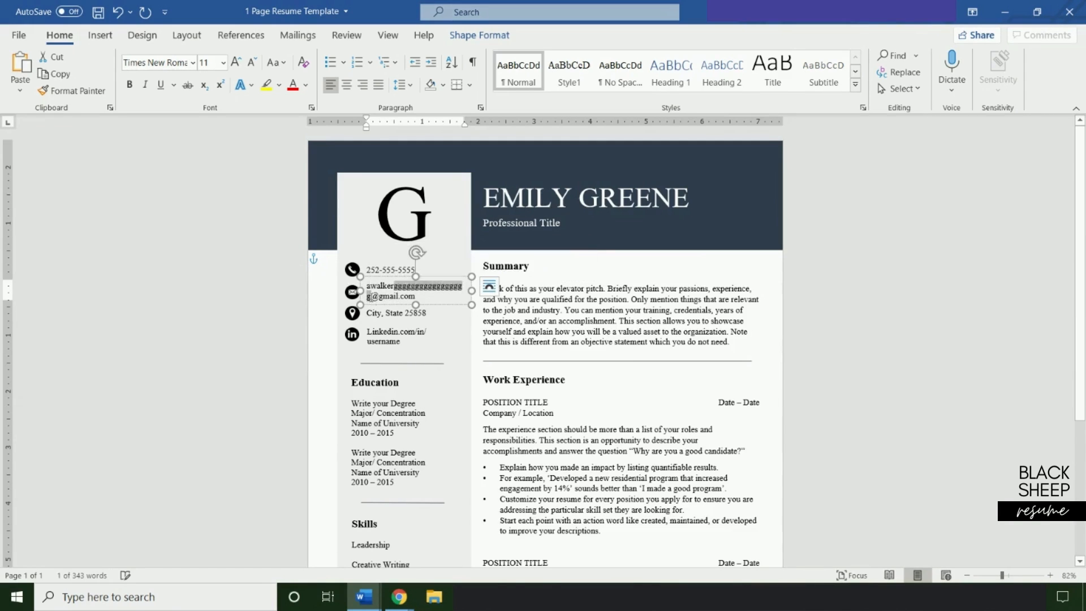
key("BackSpace")
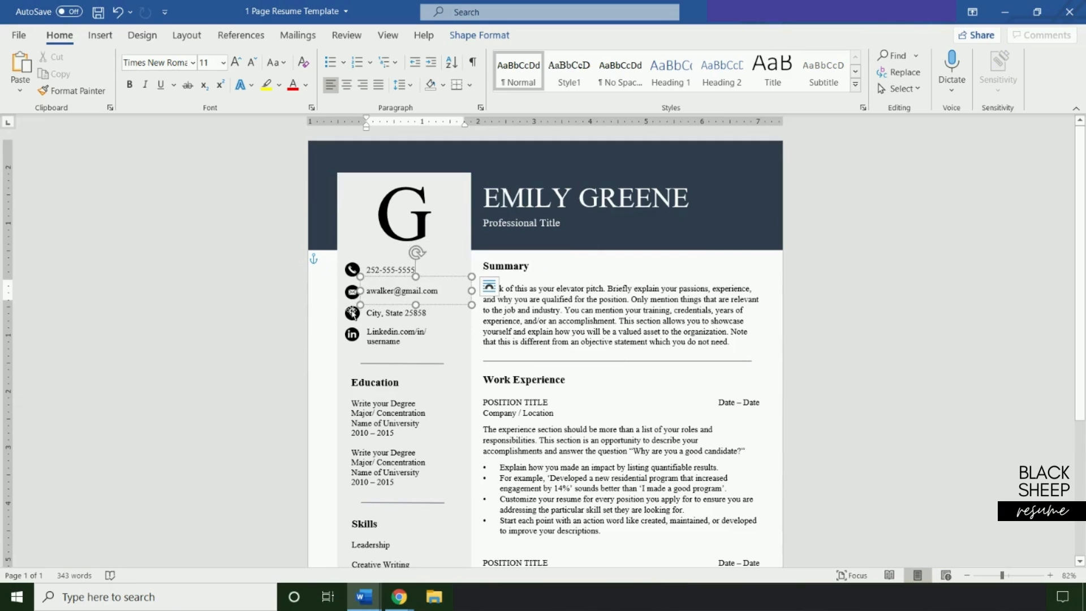
Delete the LinkedIn address text box and its icon from the sidebar contact details.
left_click(448, 371)
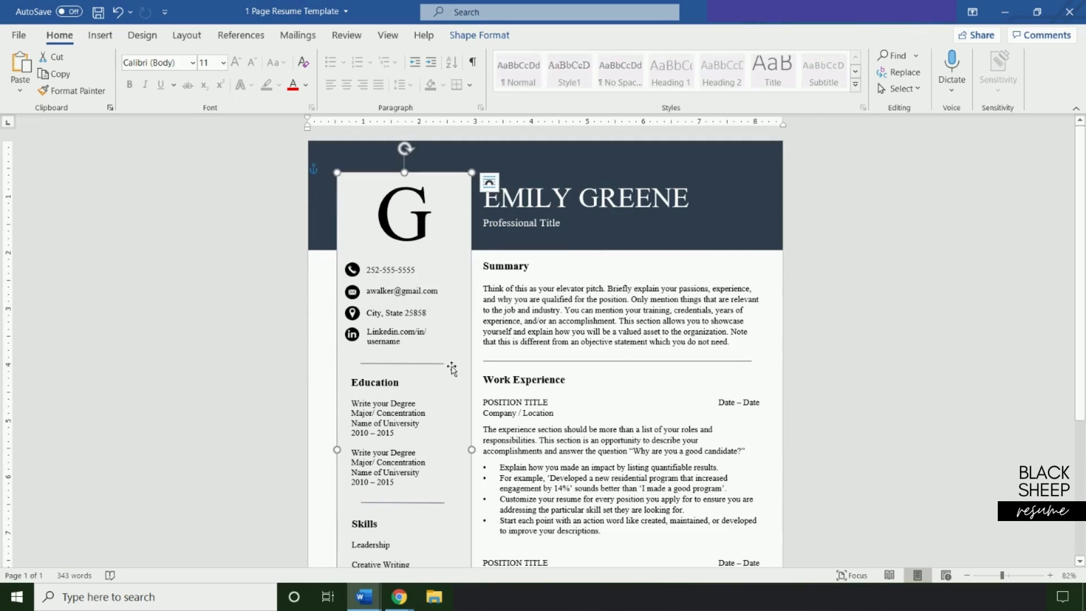
left_click(428, 340)
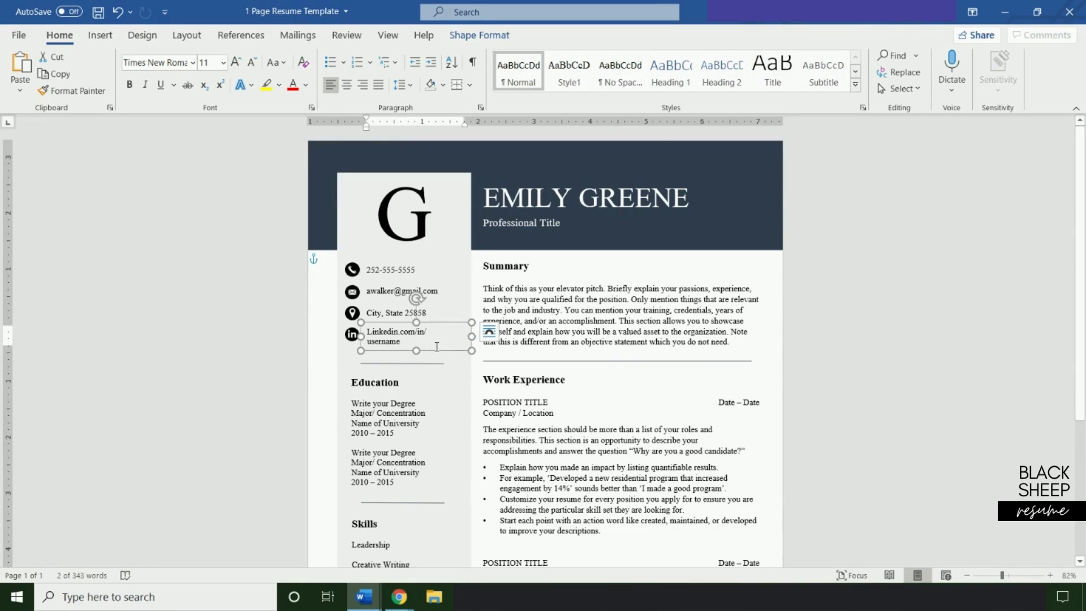
left_click_drag(437, 346, 468, 353)
left_click(117, 11)
key("Delete")
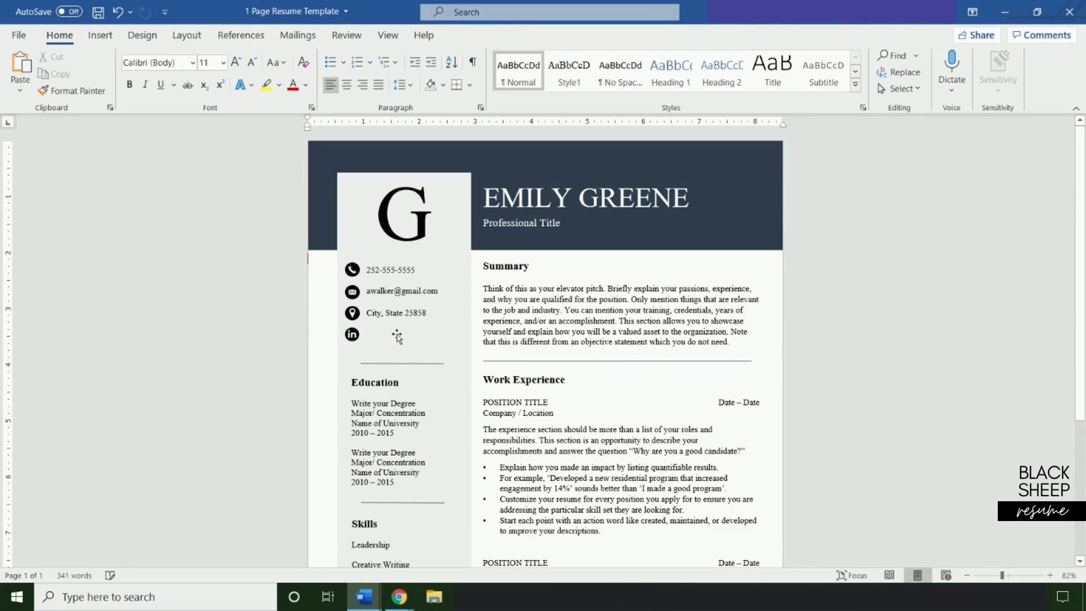
left_click(352, 334)
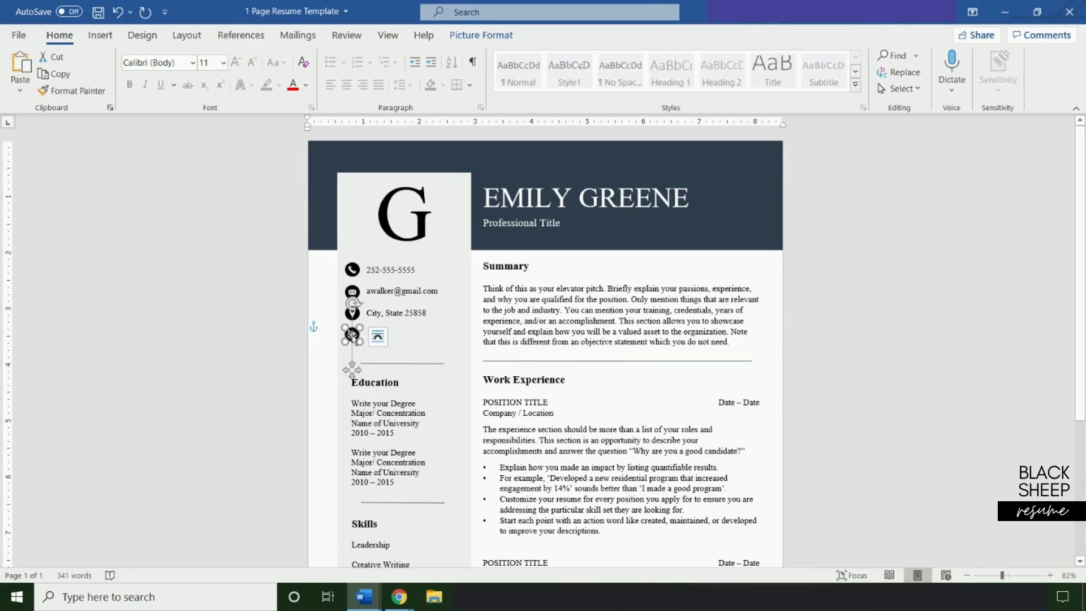
key("Delete")
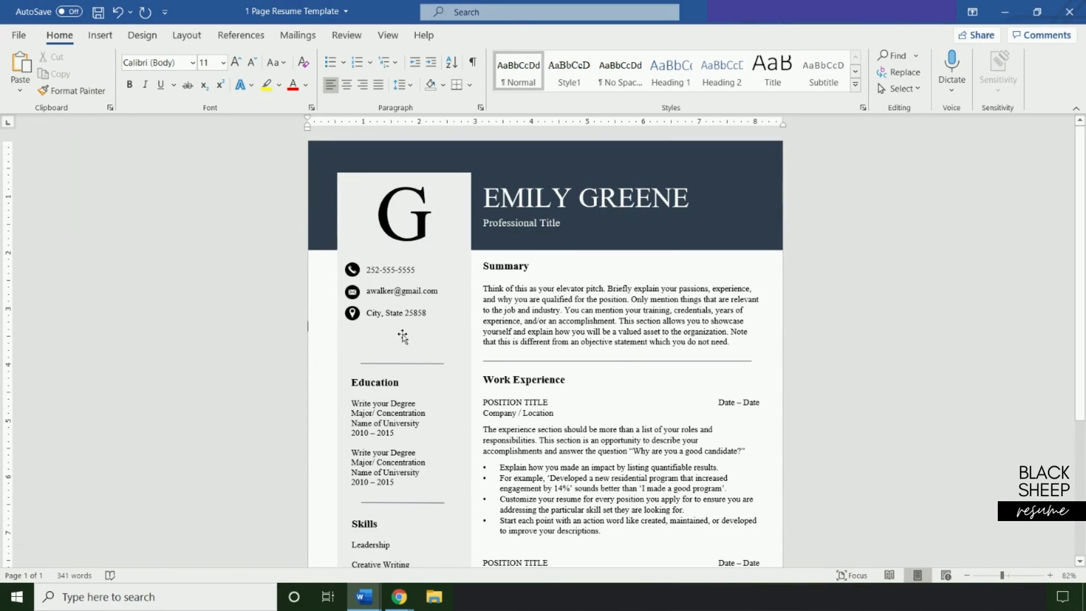
Move both sidebar divider lines and the Education and Skills text boxes up together to close the gap below the city line.
scroll(418, 338, "down", 1)
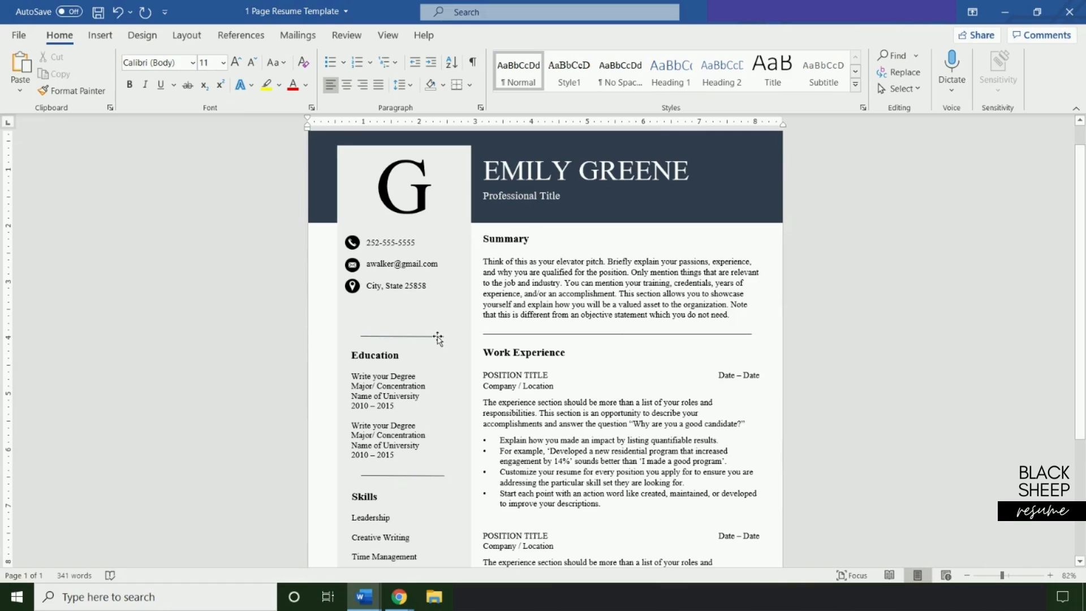
left_click(455, 462)
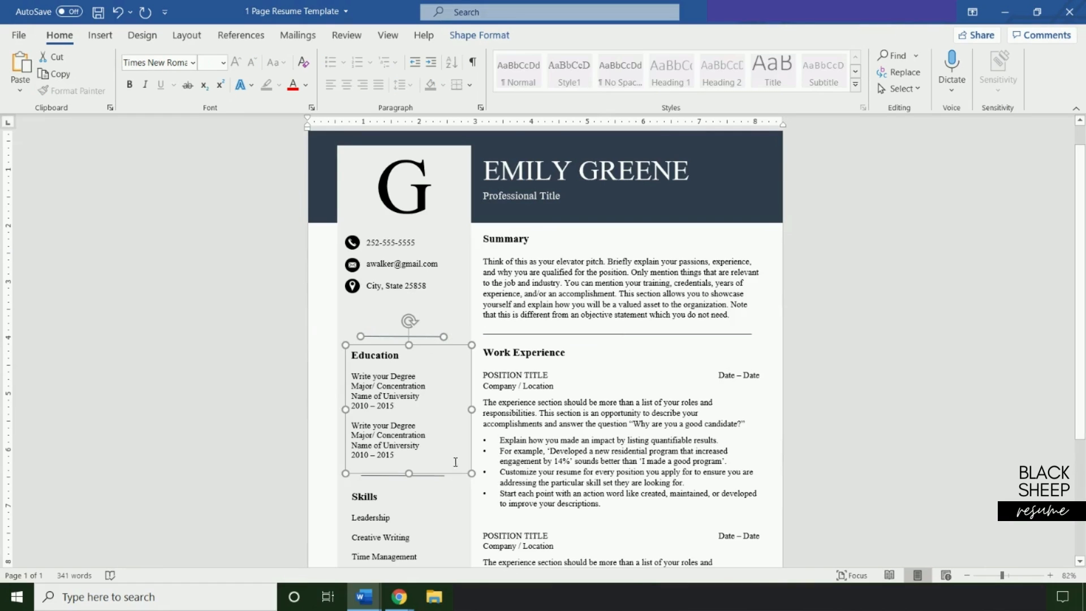
left_click(436, 477)
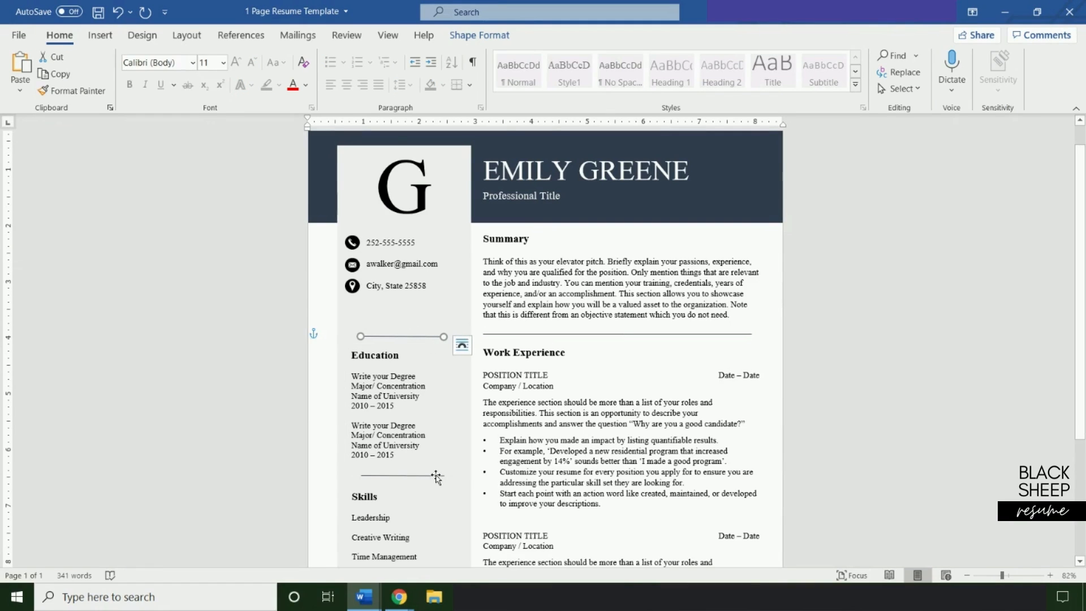
left_click(437, 475)
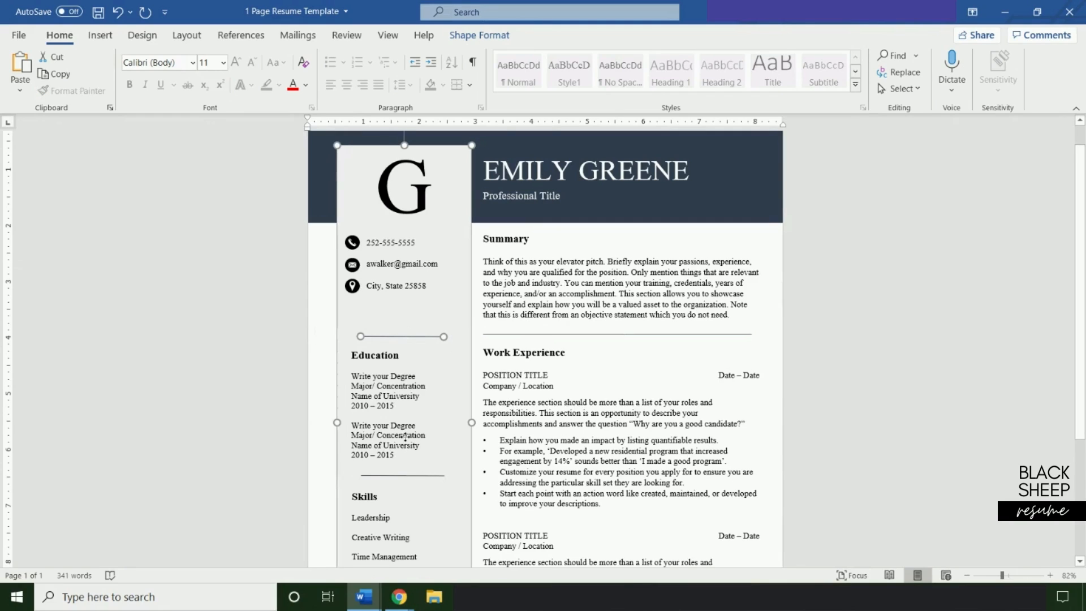
left_click(425, 387)
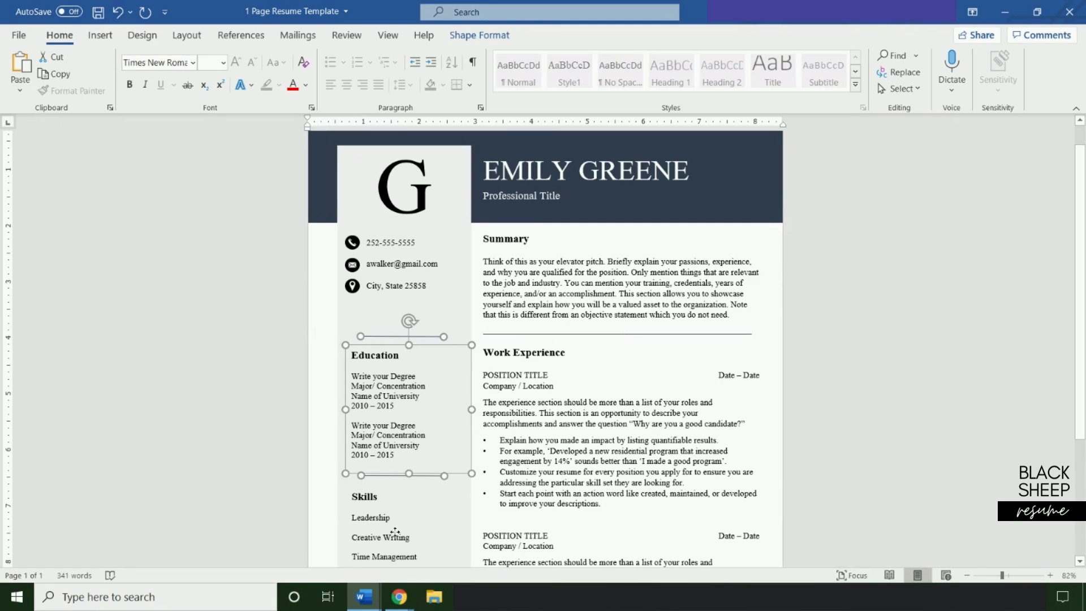
left_click(395, 532)
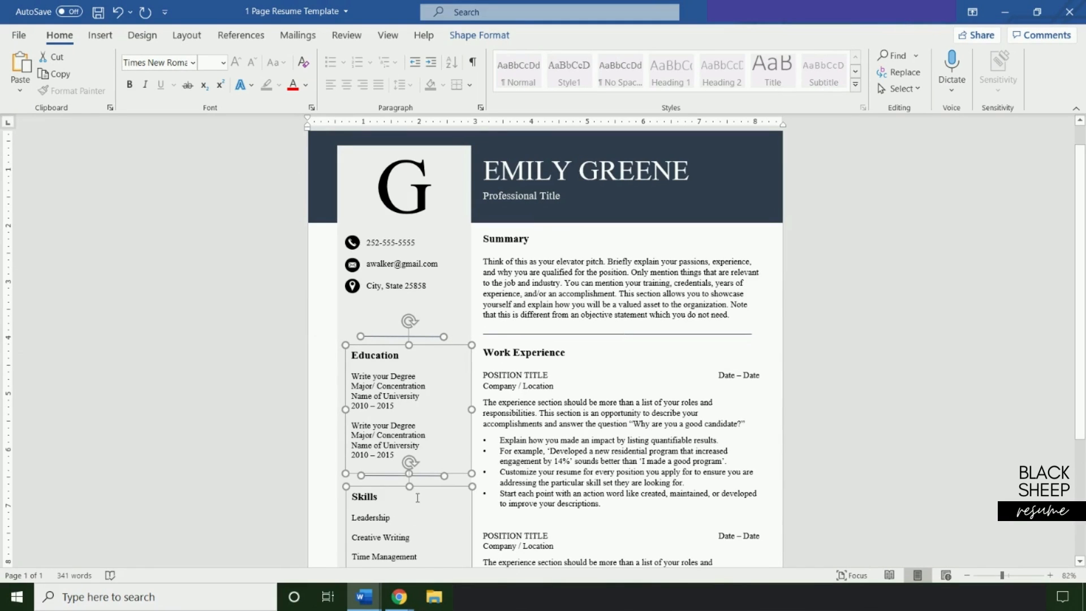
key("Up")
key("Up")
key("Up")
key("Up")
key("Up")
key("Up")
key("Up")
key("Up")
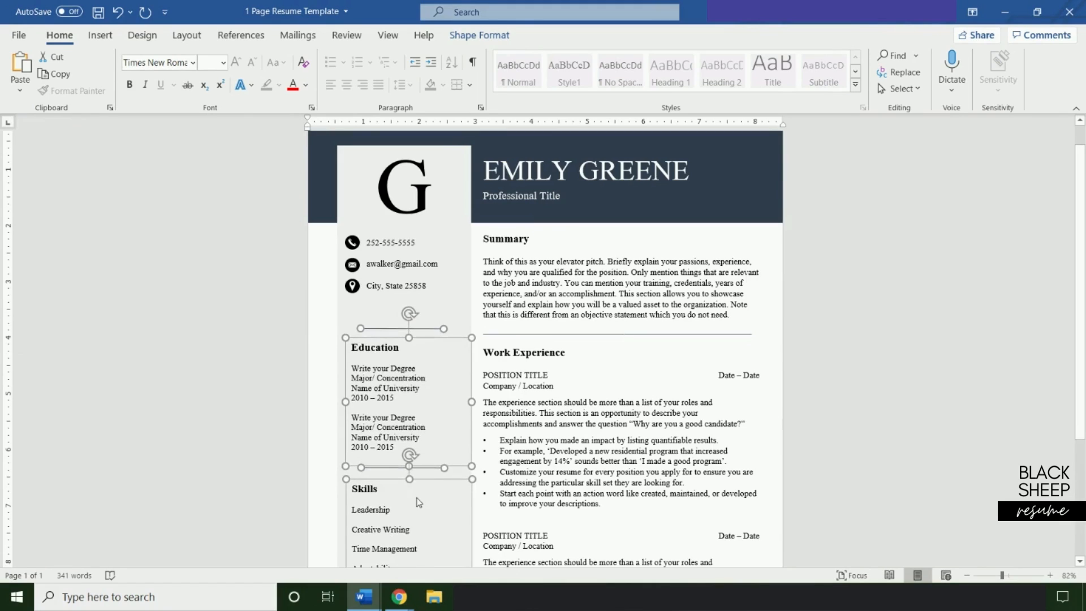
key("Up")
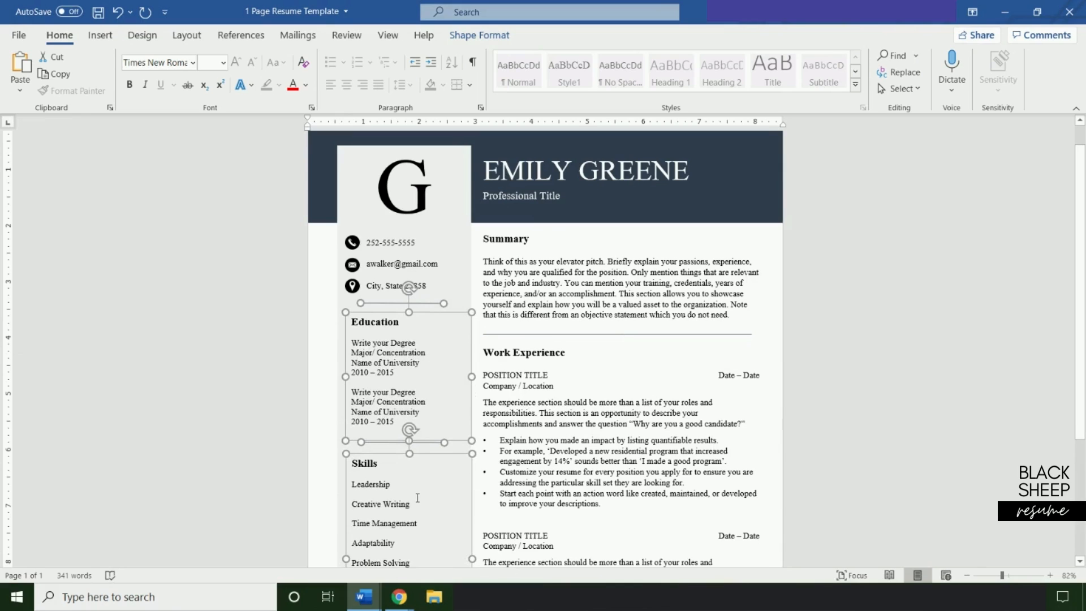
Nudge the selected divider lines and the Education and Skills text boxes slightly down, away from the city line.
key("Down")
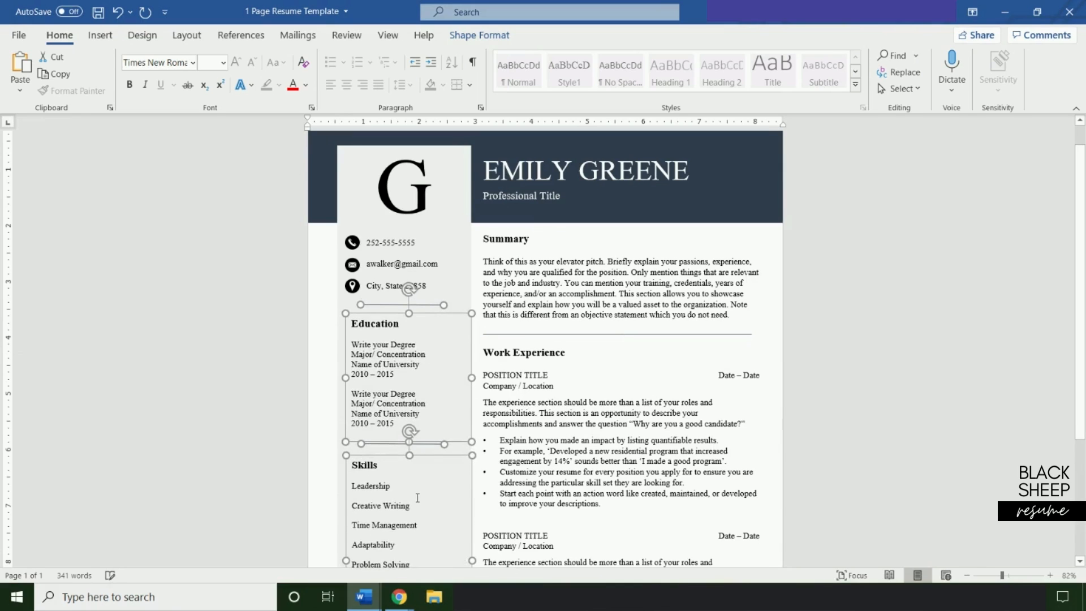
key("Down")
key("Down")
key("Down")
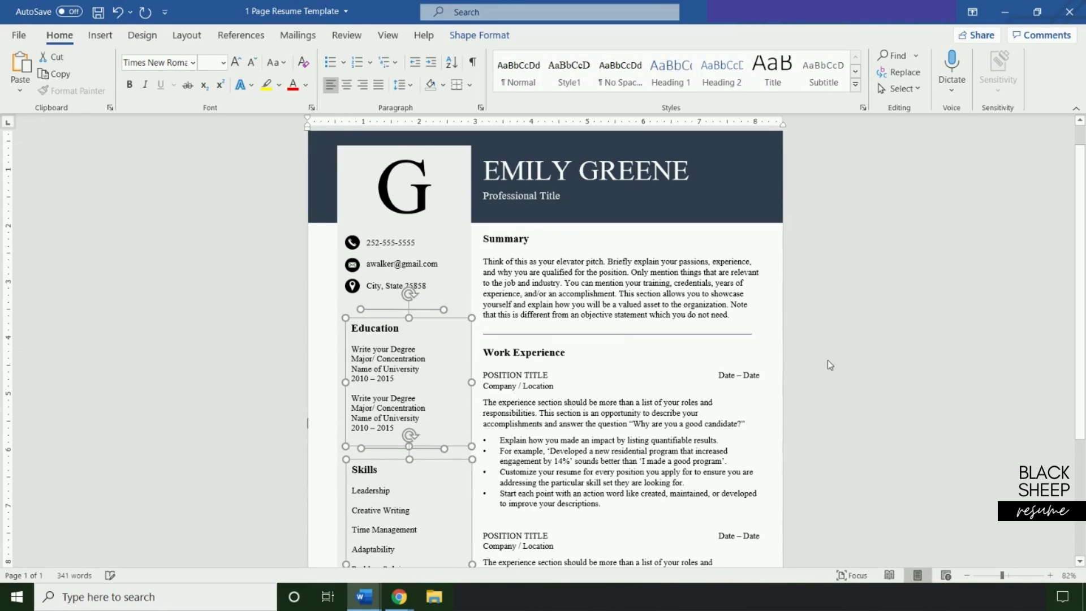
left_click(827, 360)
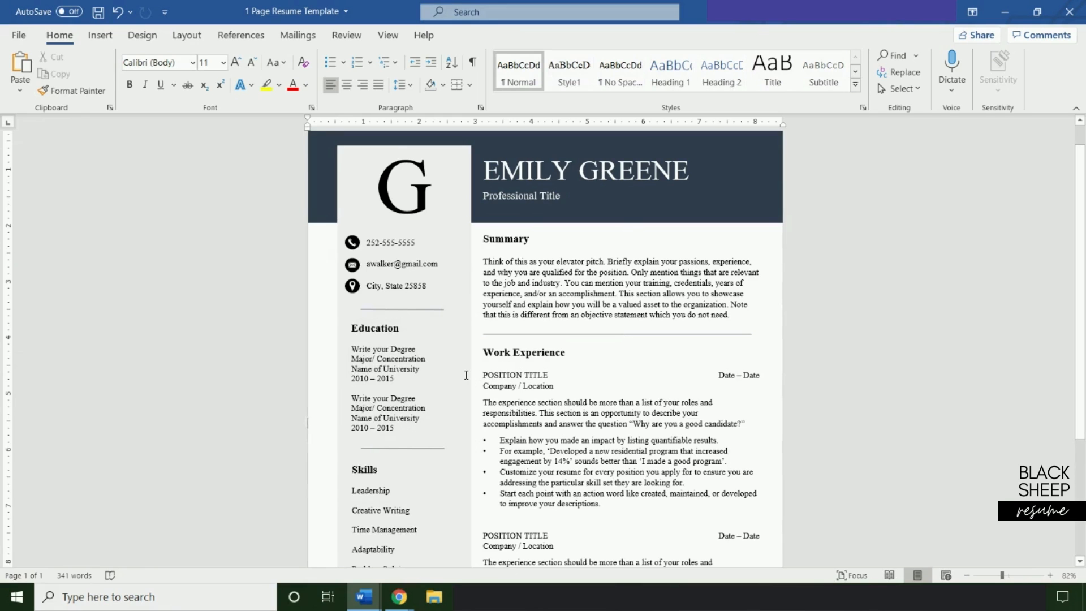
Extend the Skills text box downward and add Flexibility as a new skill below Communication.
scroll(467, 375, "down", 3)
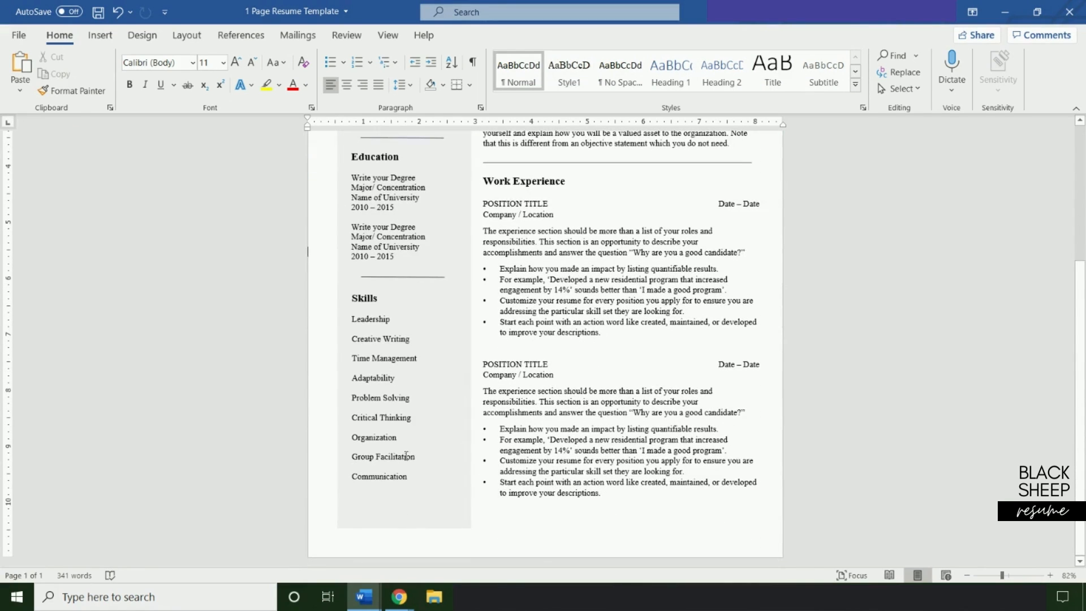
left_click(406, 456)
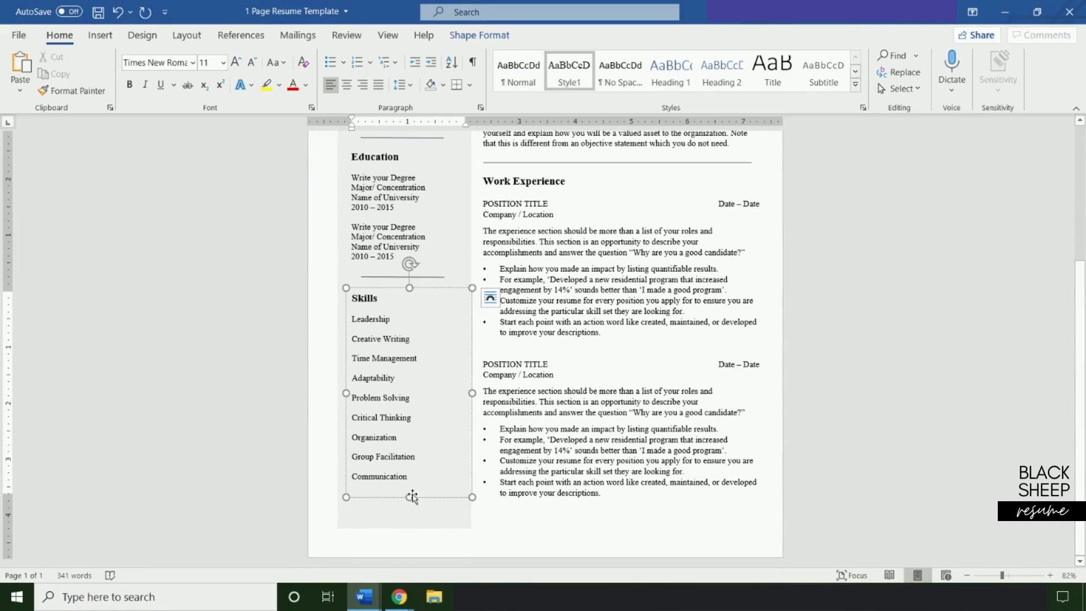
left_click_drag(412, 498, 403, 521)
left_click(417, 482)
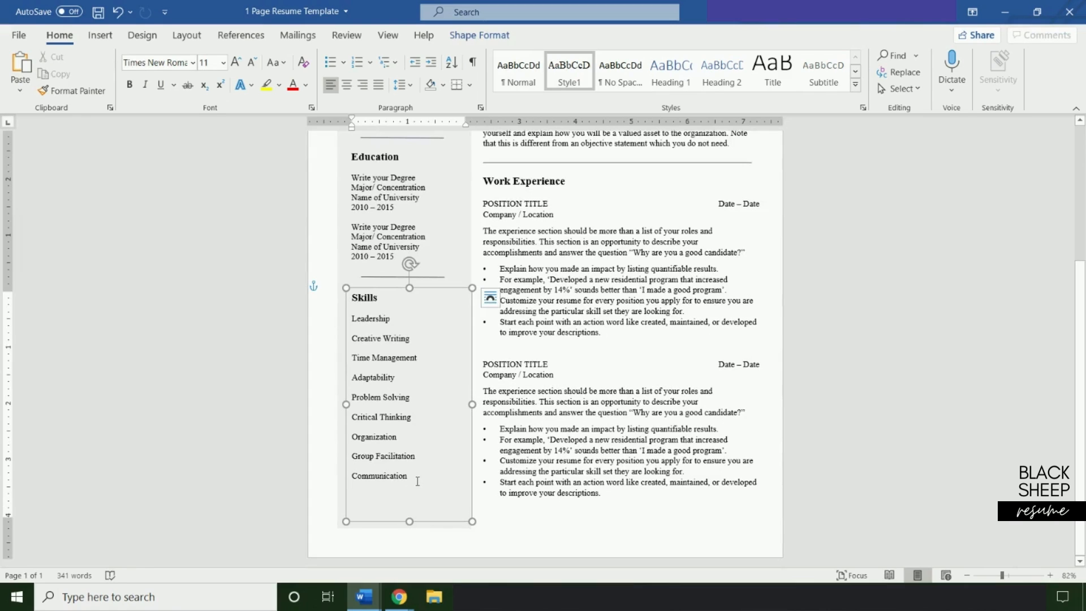
type("Flexibility")
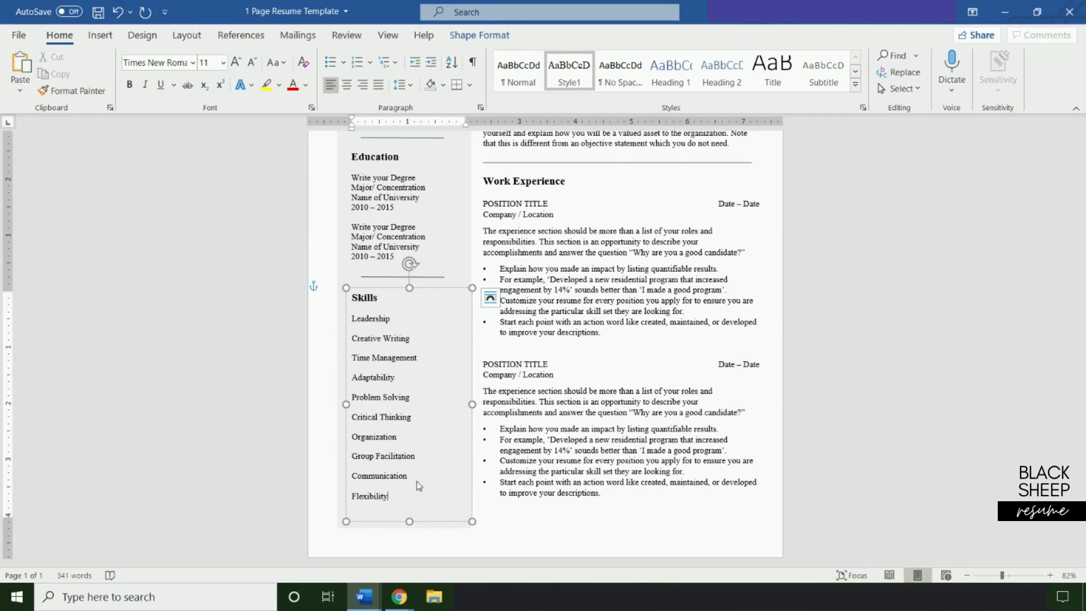
left_click(844, 367)
Replace the first sentence of the Summary paragraph with "Enter your text information.".
scroll(843, 367, "up", 3)
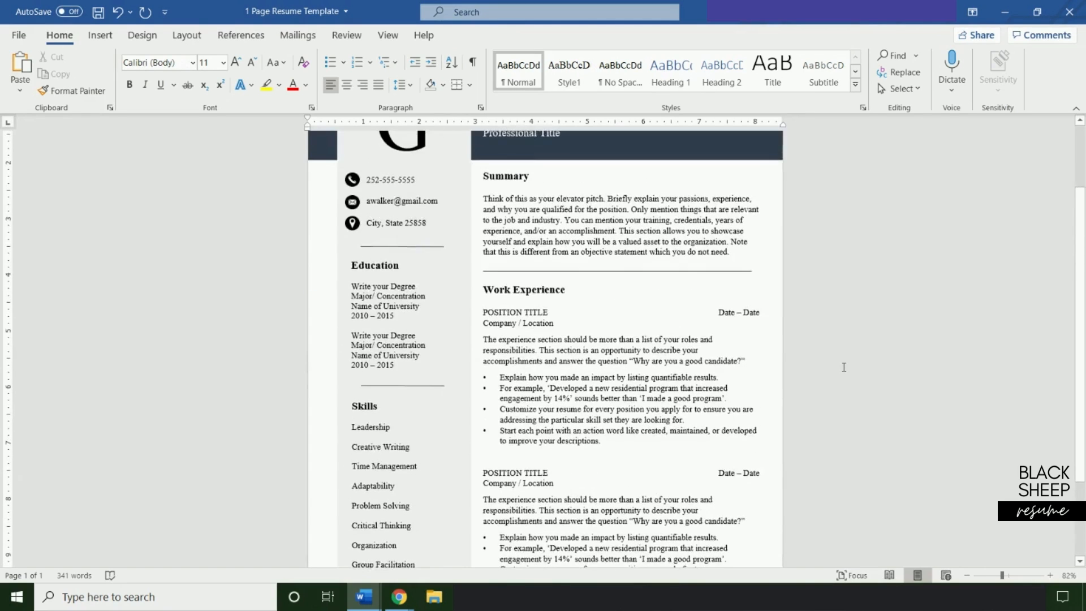
scroll(842, 340, "up", 1)
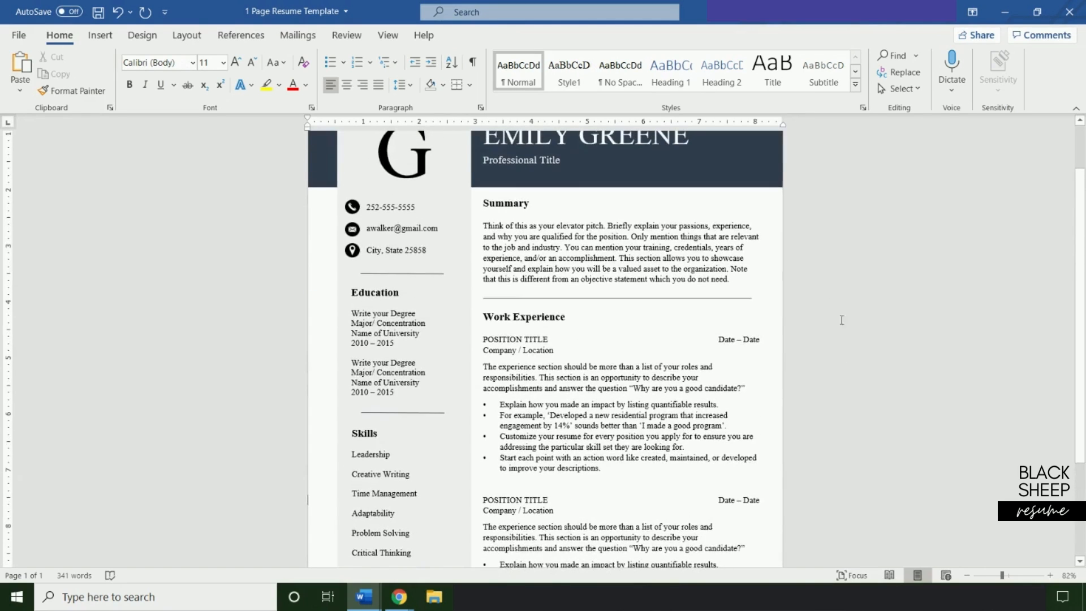
left_click(485, 226)
left_click_drag(509, 229, 602, 226)
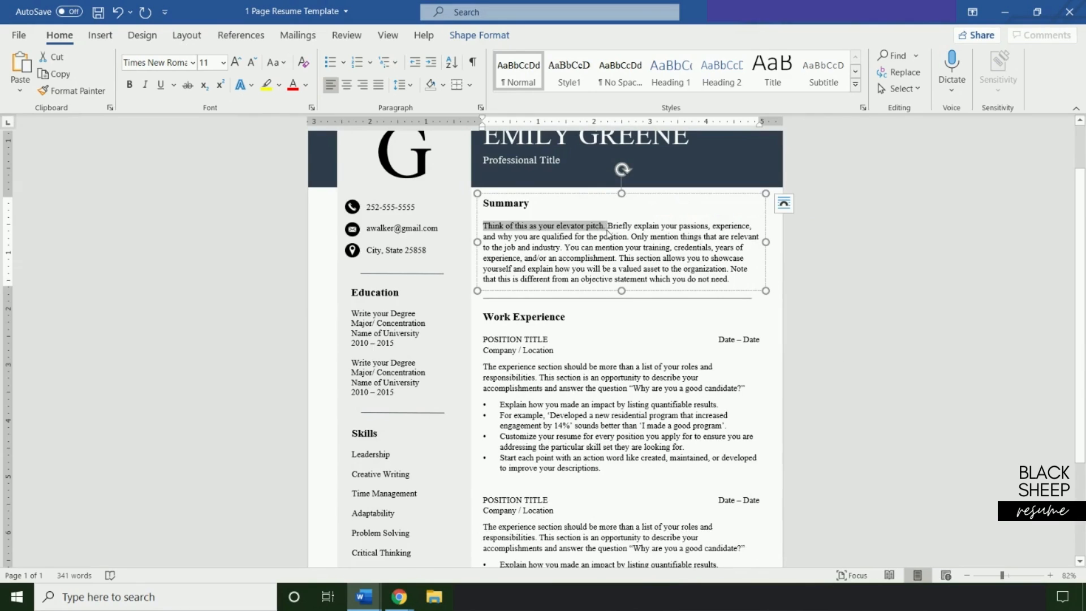
type("Enter your text in")
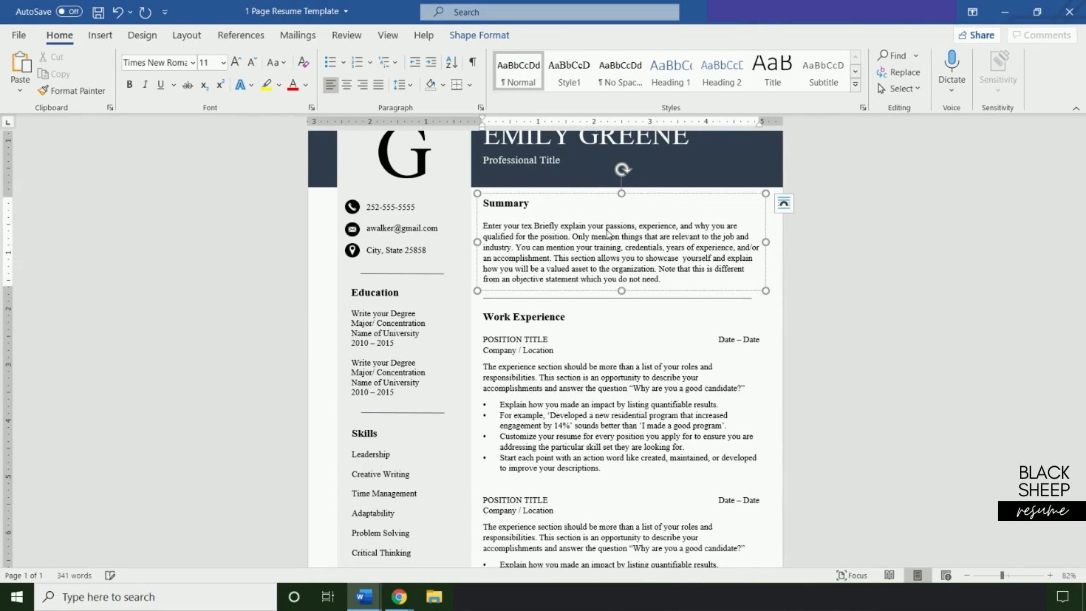
type("formati")
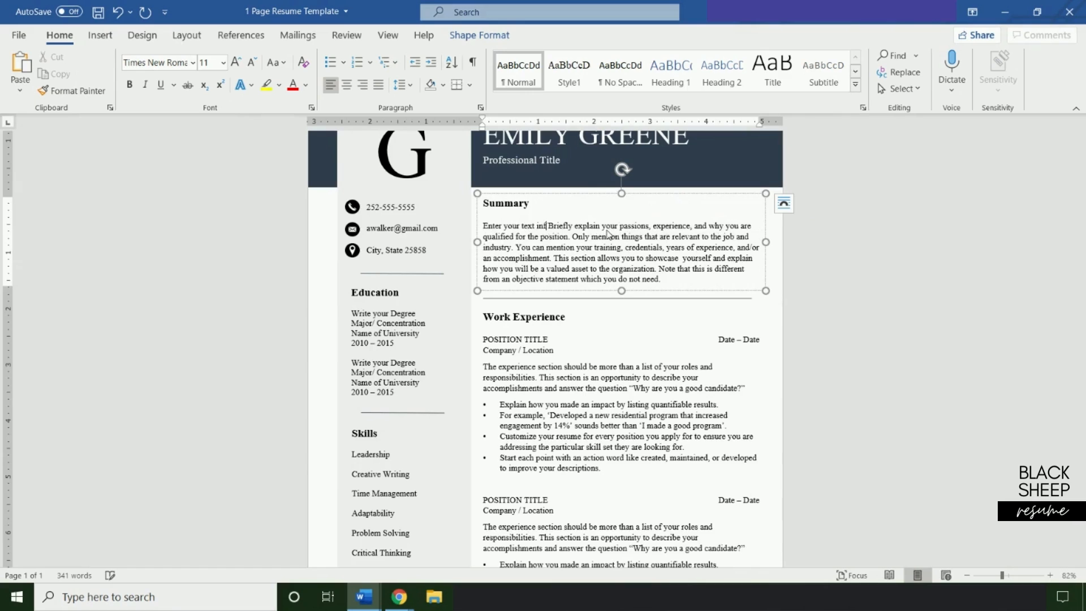
type("on.")
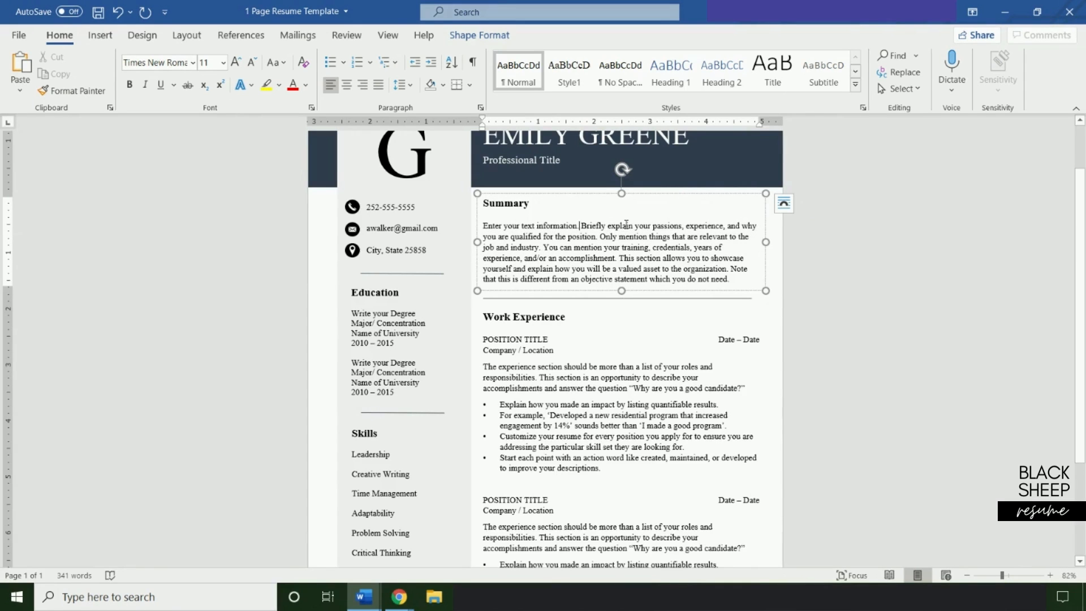
left_click(822, 314)
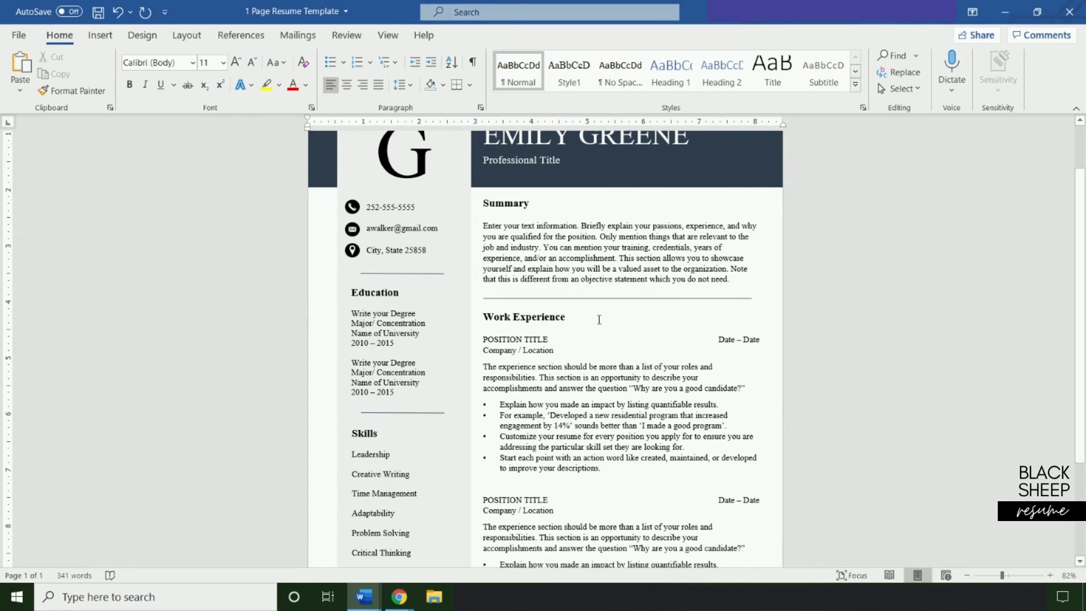
Replace the first position title under Work Experience with HEALTH ADMINISTRATOR.
scroll(591, 315, "down", 1)
scroll(584, 315, "down", 1)
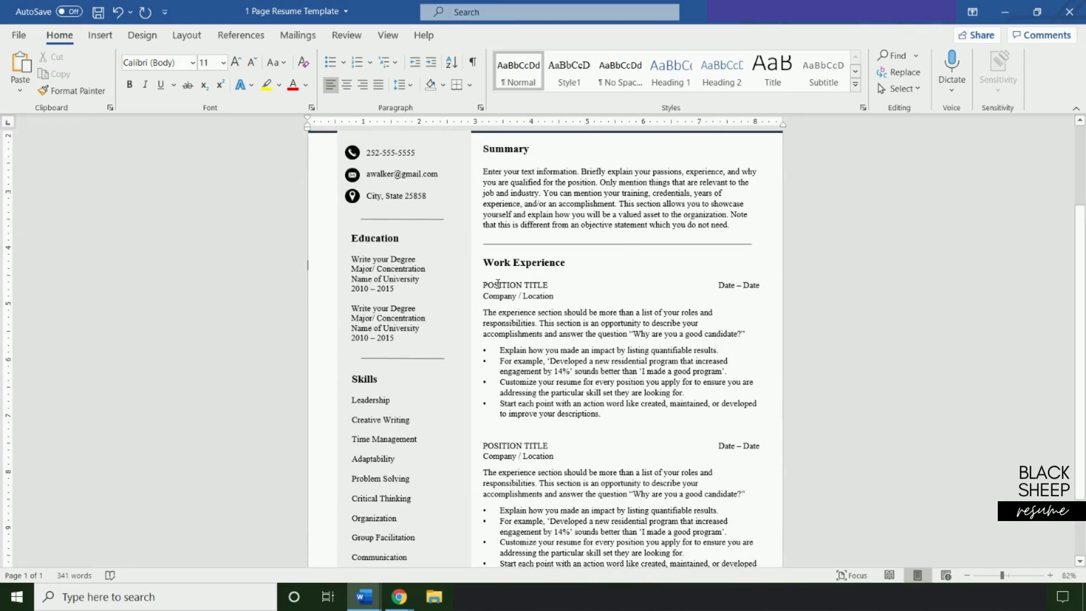
left_click_drag(498, 284, 547, 287)
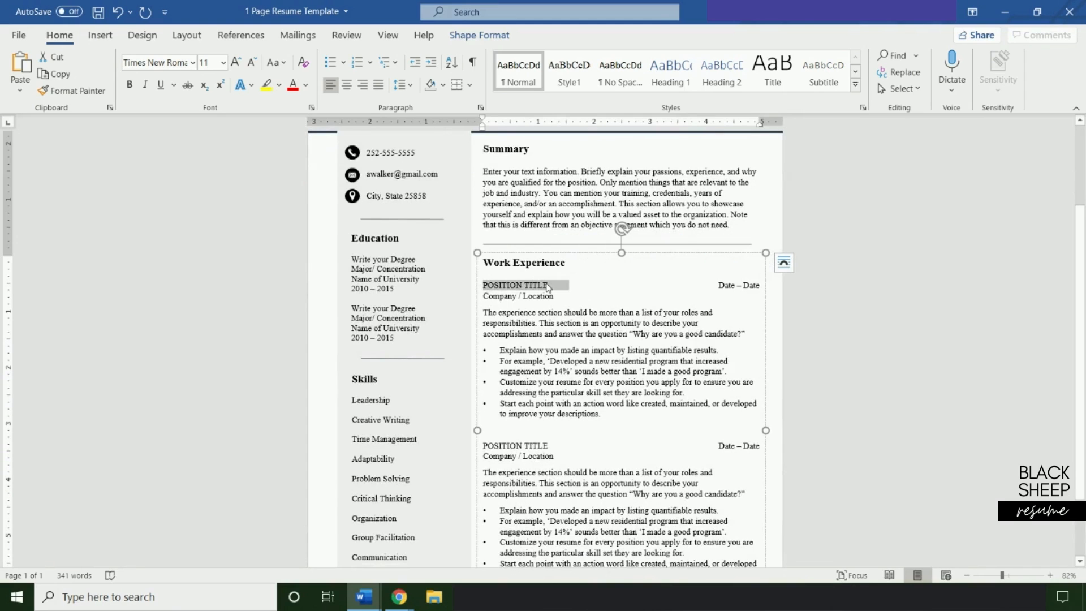
type("HE")
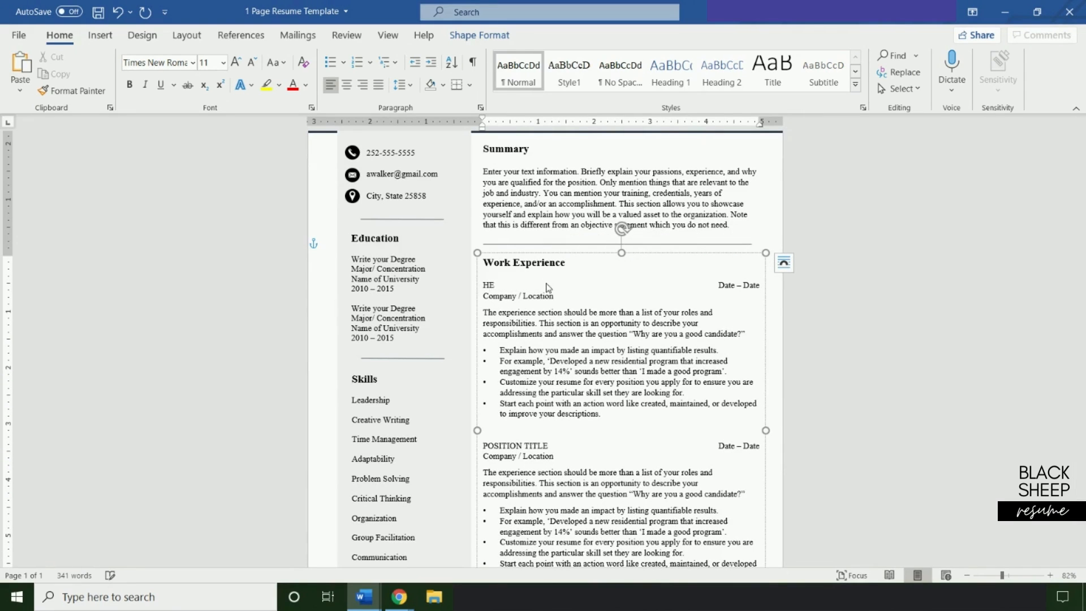
type("ALTH ADMINISTRATOR")
Set the Health Administrator position's dates to May 2012 – March 2021.
double_click(733, 285)
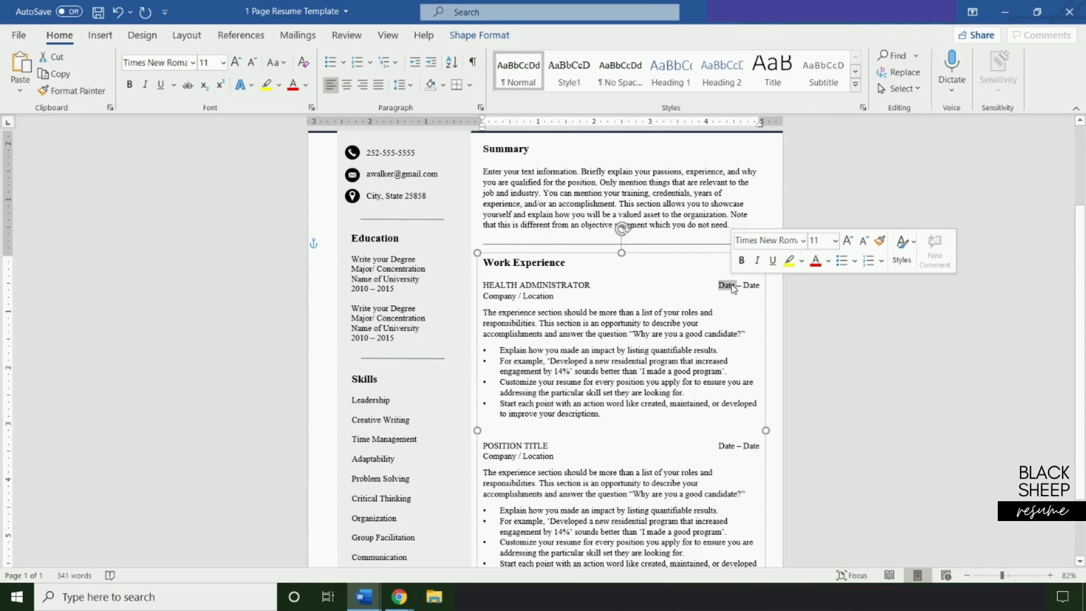
type("May 2018")
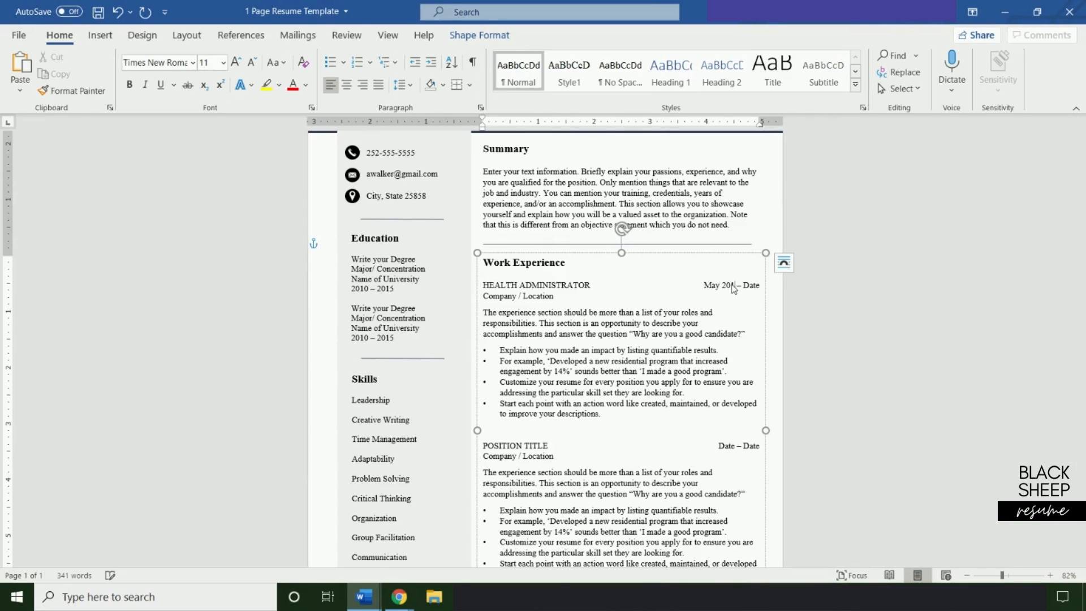
double_click(752, 286)
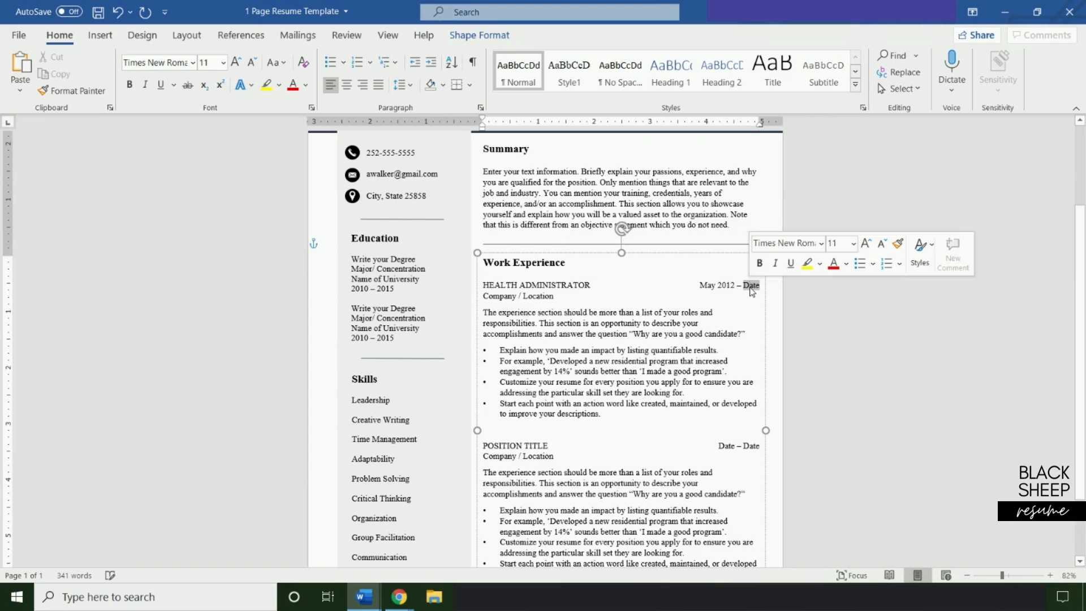
type("Marc")
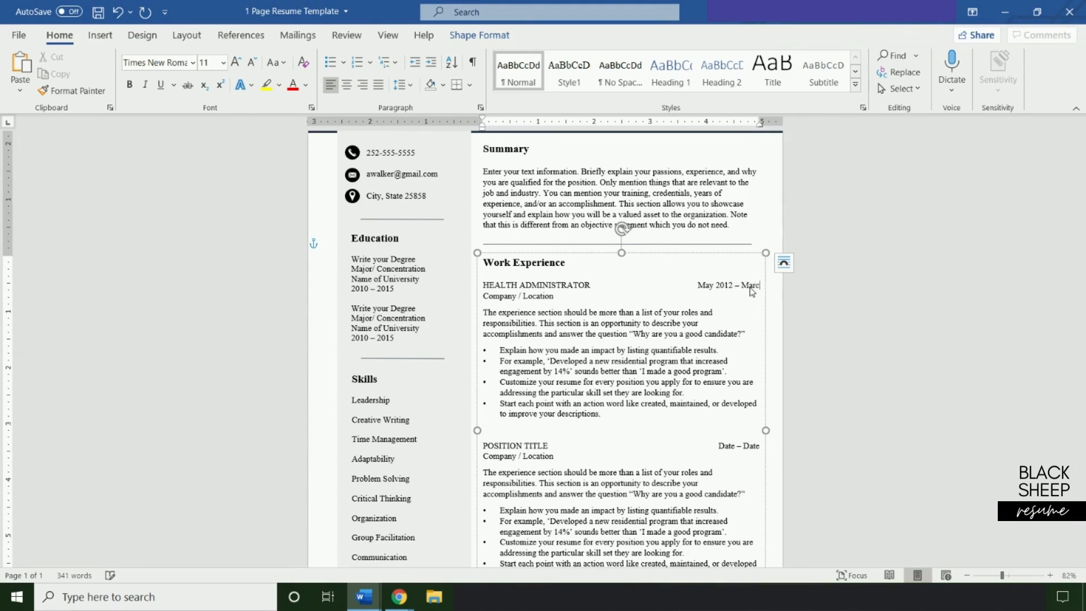
type("h 25")
type("21")
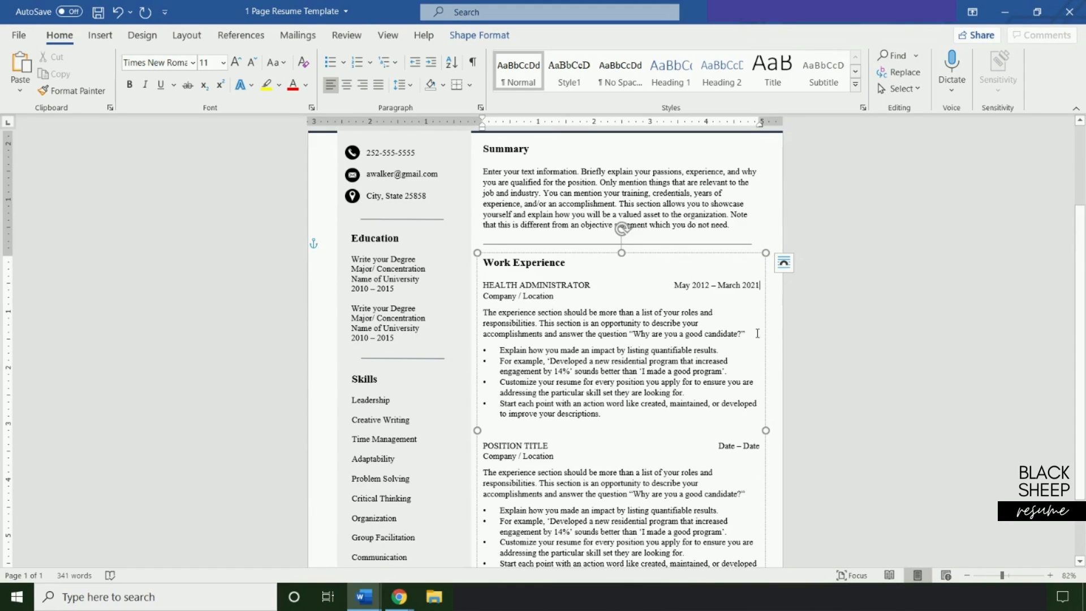
Delete the introductory paragraph above the bullets in both Work Experience entries and tighten the gap in the second entry.
left_click_drag(756, 334, 705, 333)
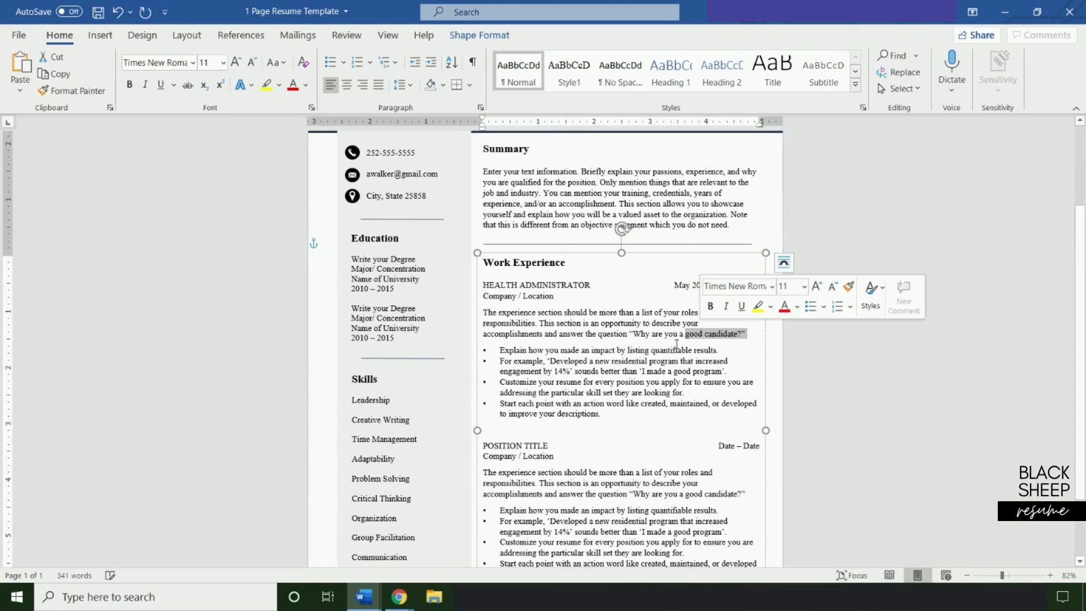
left_click_drag(758, 334, 475, 317)
key("Delete")
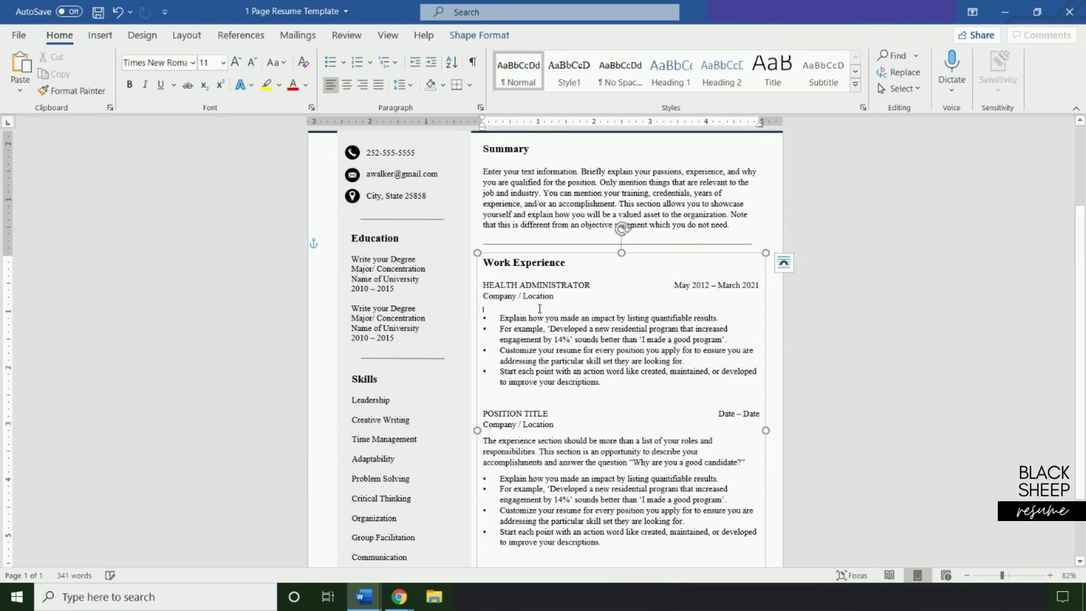
scroll(621, 314, "down", 3)
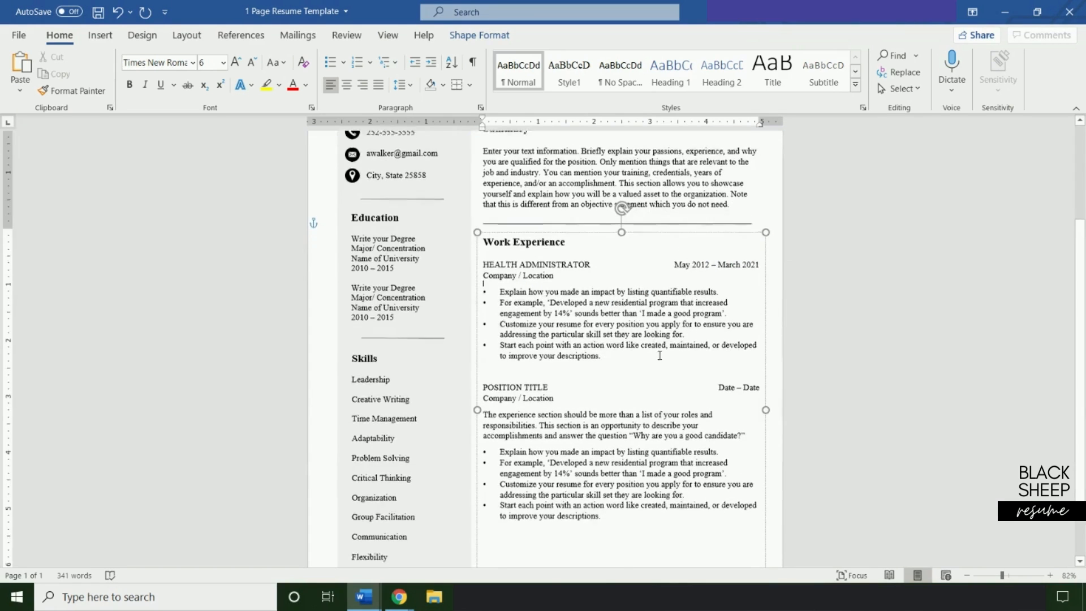
left_click_drag(751, 376, 479, 353)
key("Delete")
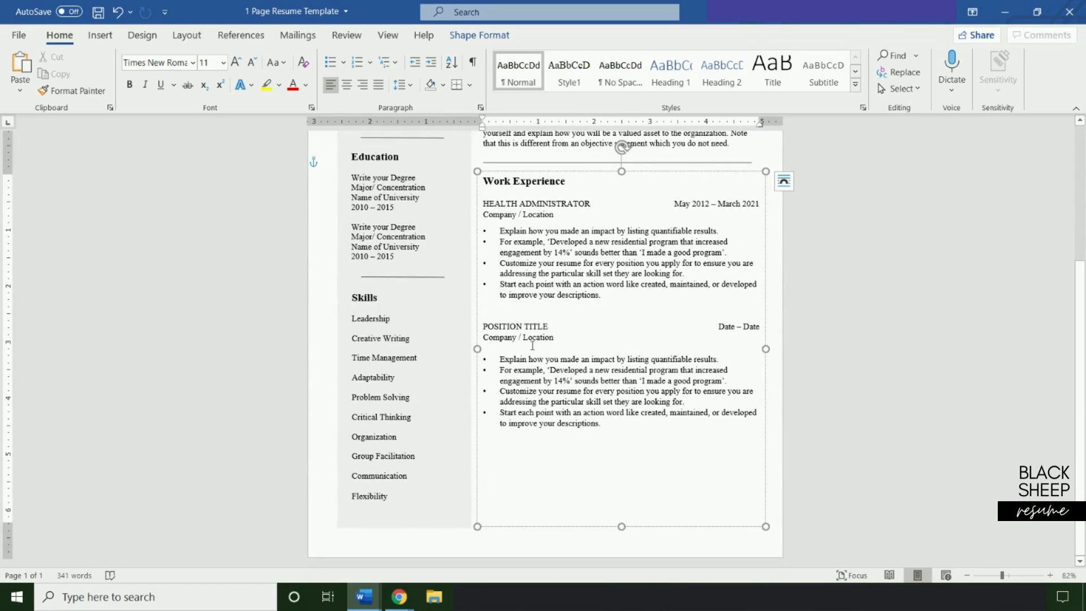
key("BackSpace")
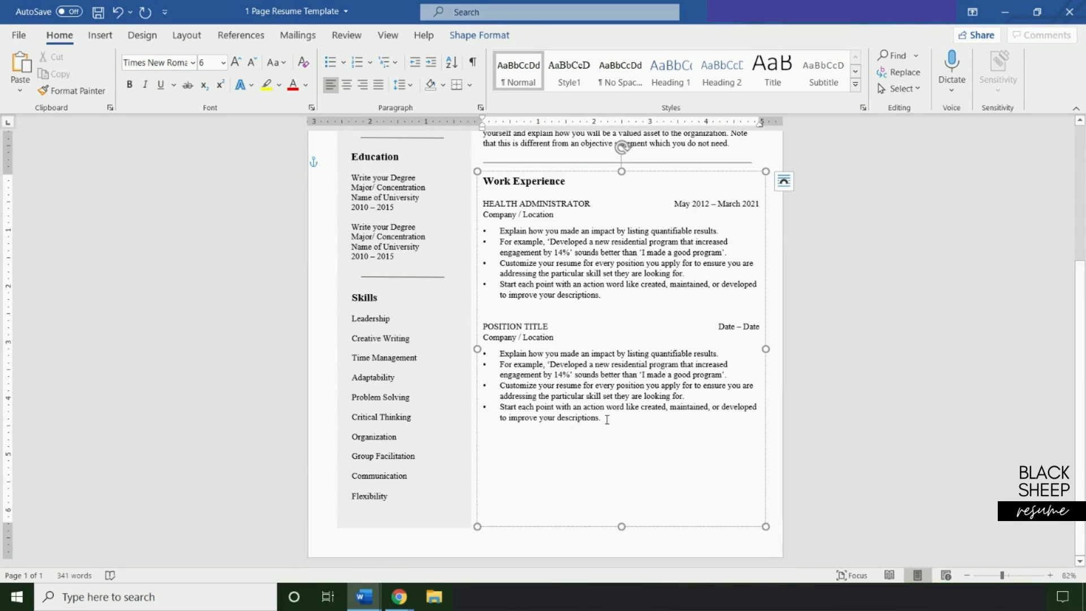
Duplicate the second Work Experience entry, from its position title through its last bullet, directly below itself as a third entry.
left_click_drag(608, 421, 490, 324)
key("ctrl+c")
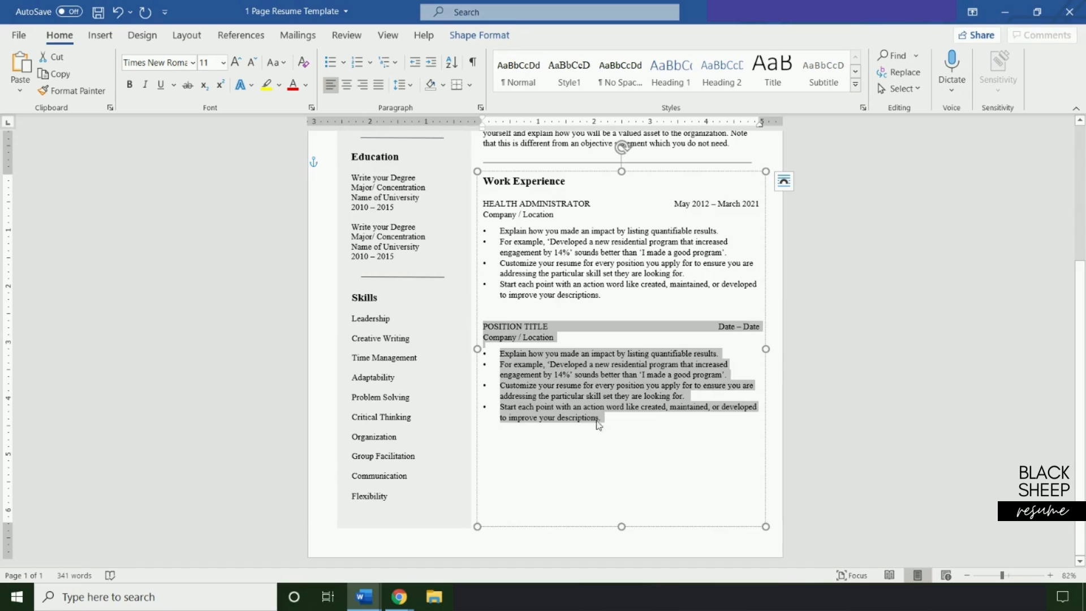
left_click(563, 440)
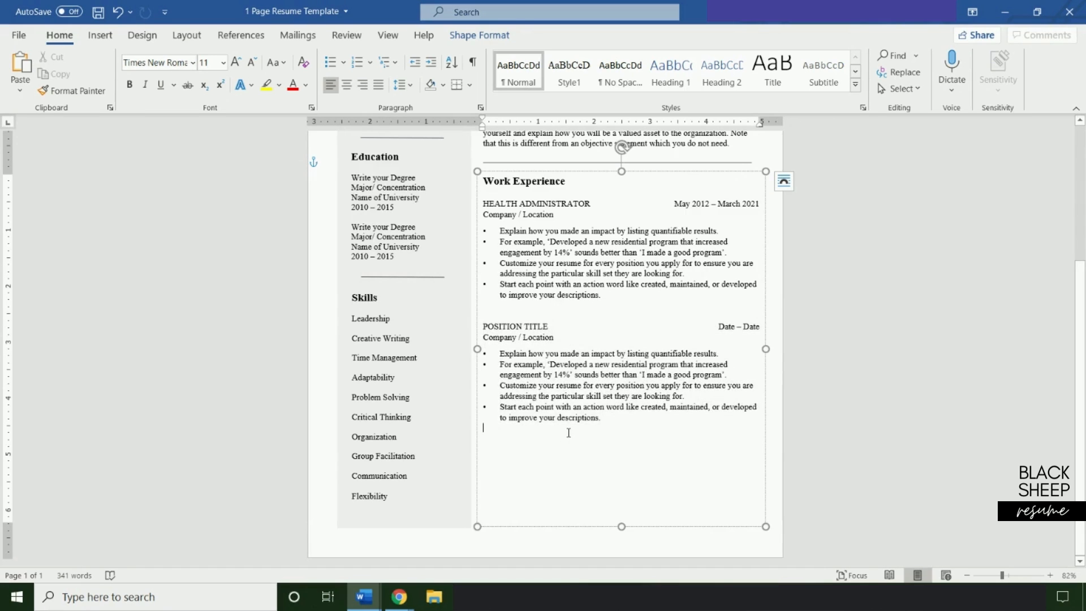
key("ctrl+v")
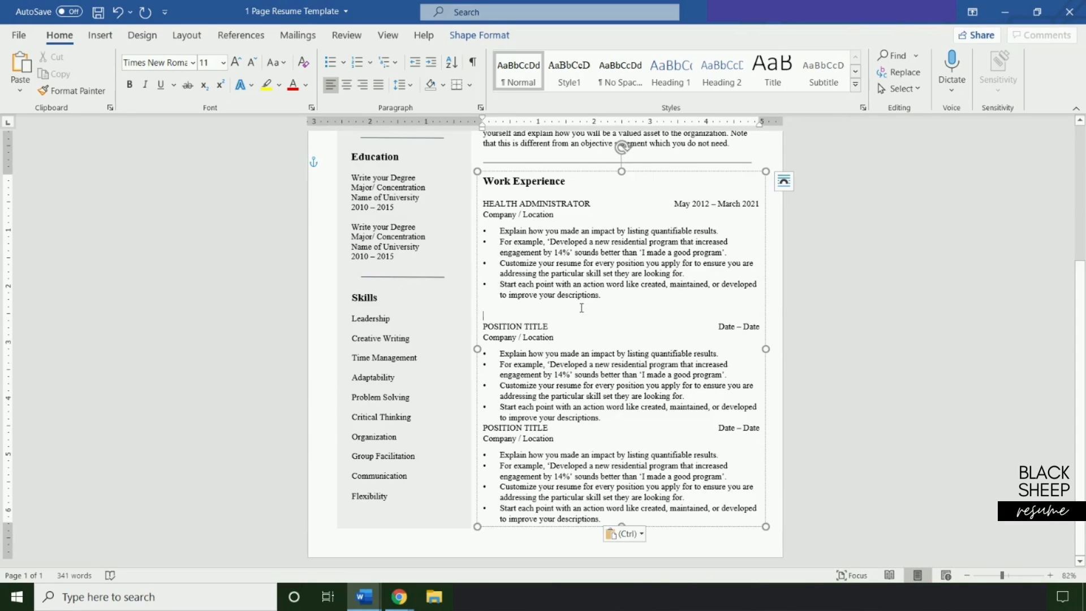
Even out the spacing so that one blank line separates each of the three Work Experience entries.
key("BackSpace")
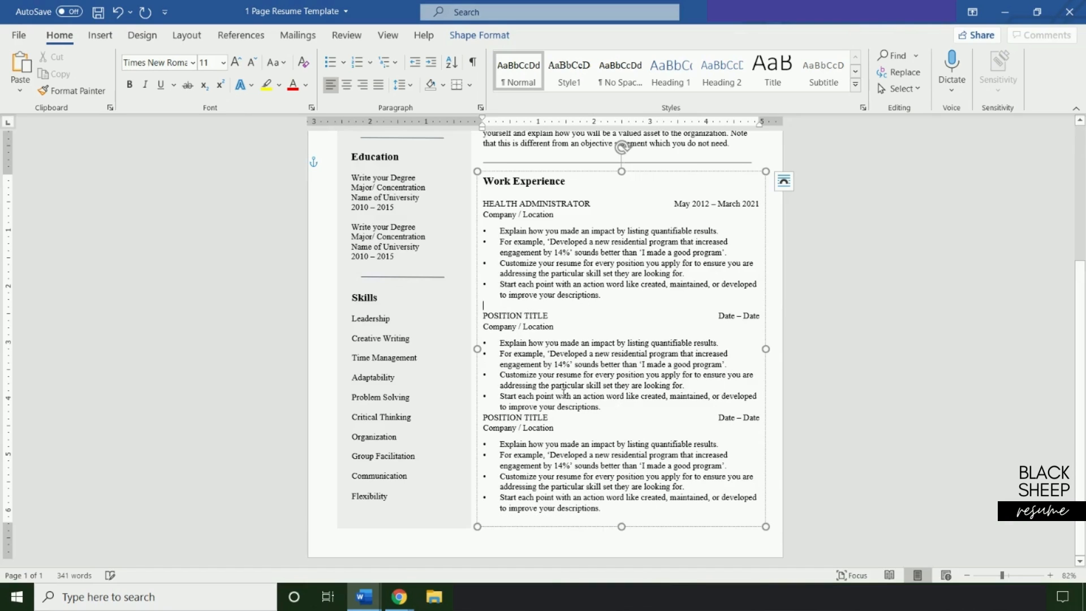
left_click(620, 407)
key("Return")
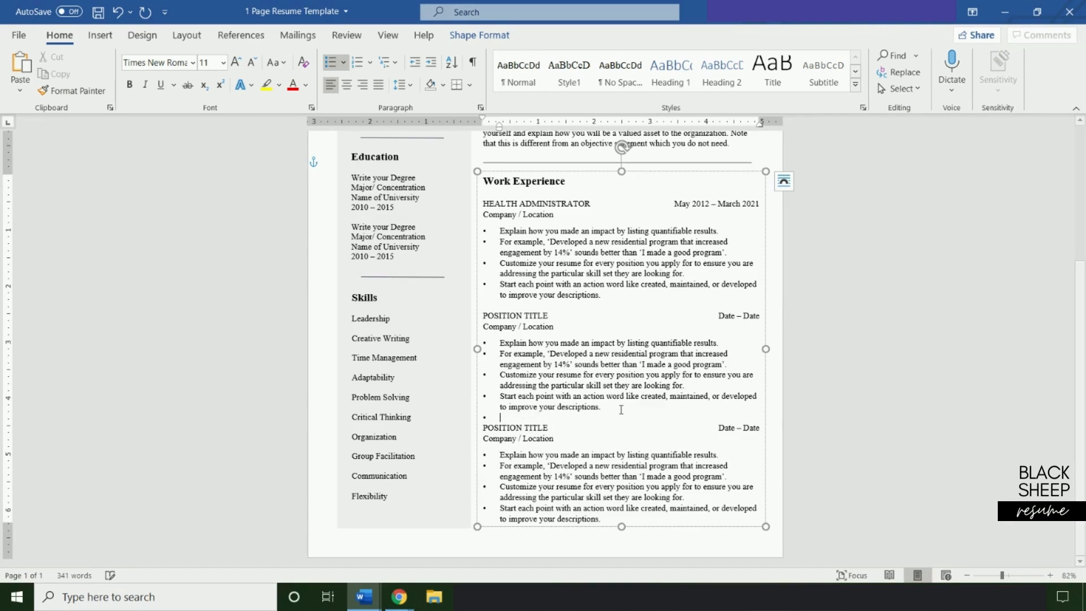
key("BackSpace")
left_click(835, 408)
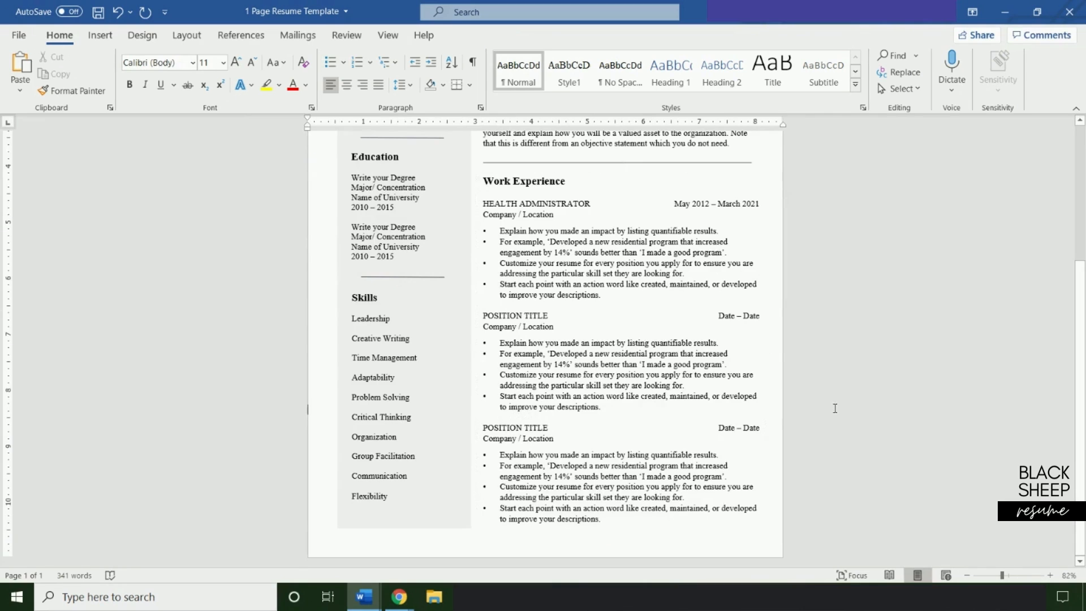
Switch from the resume to the open Cover letter Template document.
scroll(727, 438, "up", 6)
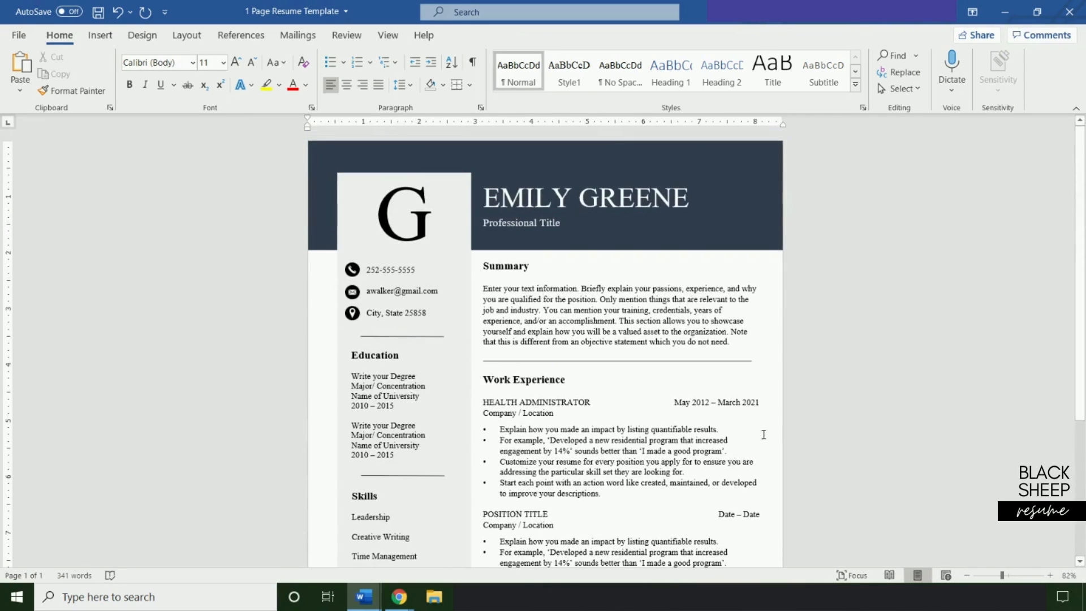
mouse_move(380, 600)
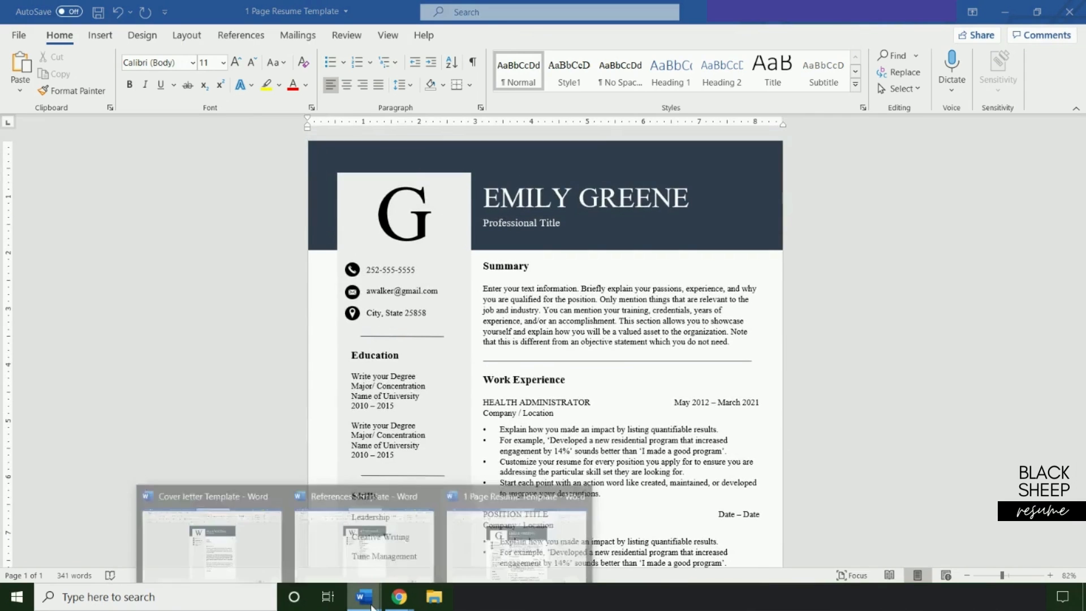
left_click(280, 546)
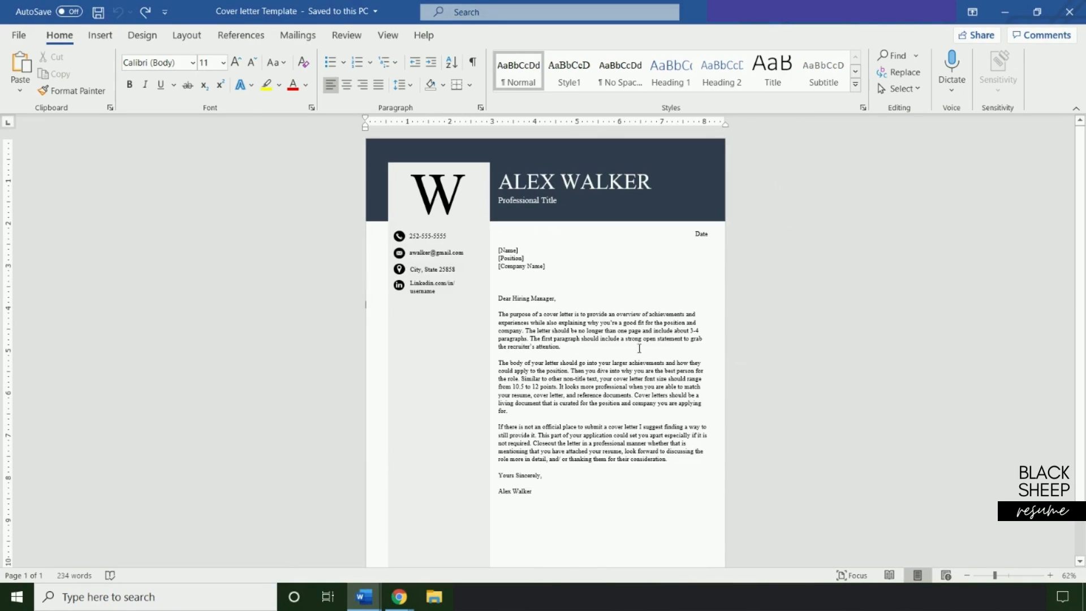
scroll(663, 303, "up", 5)
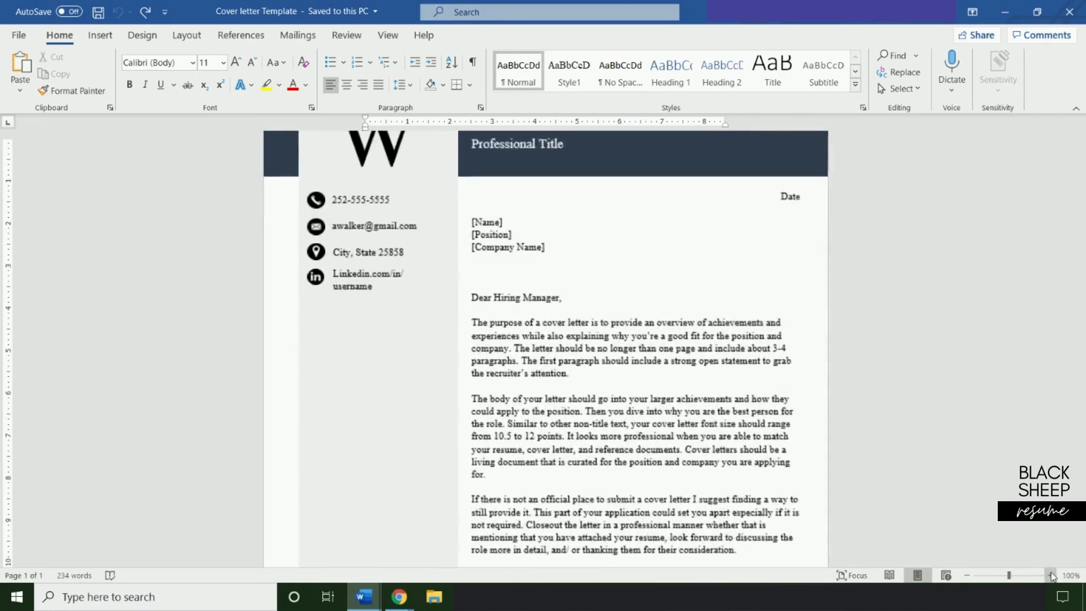
scroll(663, 303, "up", 3)
Replace the placeholder name in the cover letter's header with the applicant's full name in capitals.
double_click(479, 224)
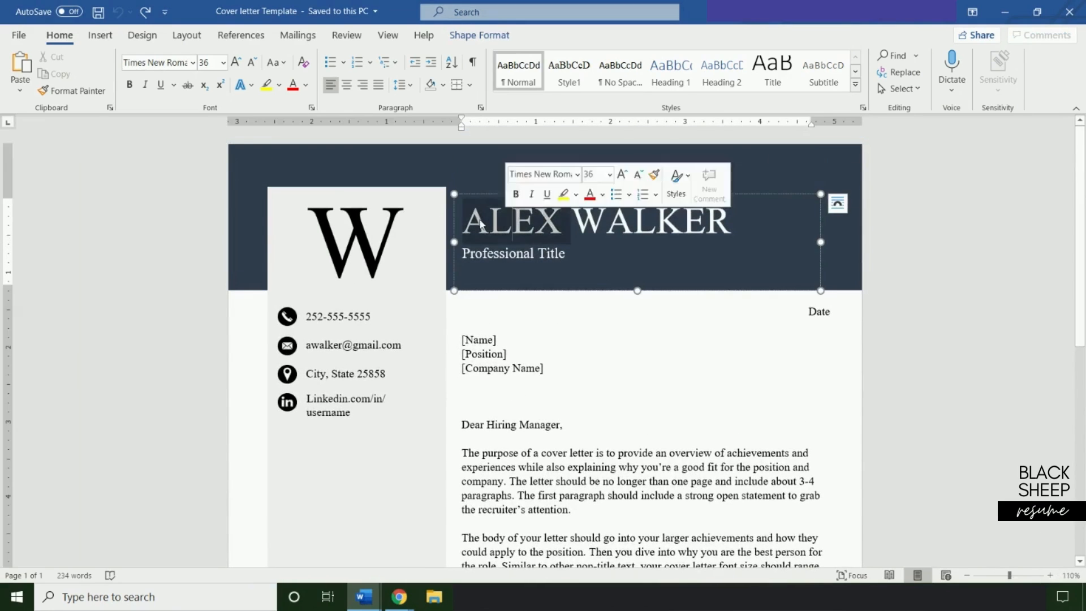
left_click_drag(479, 223, 728, 202)
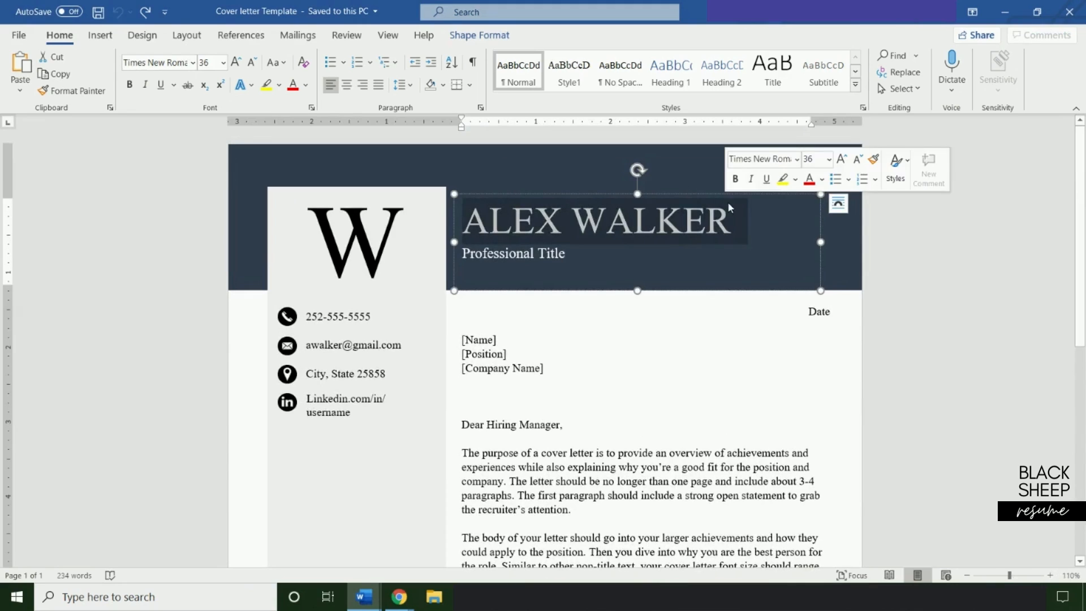
type("ElLY")
key("BackSpace")
key("BackSpace")
key("BackSpace")
type("M")
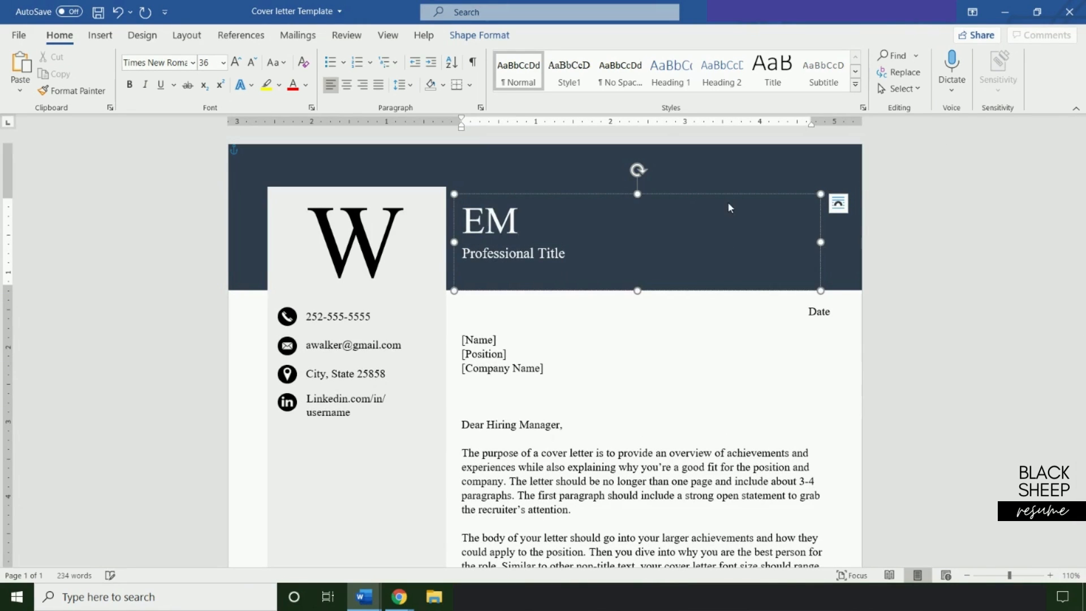
type("ILY GREENE")
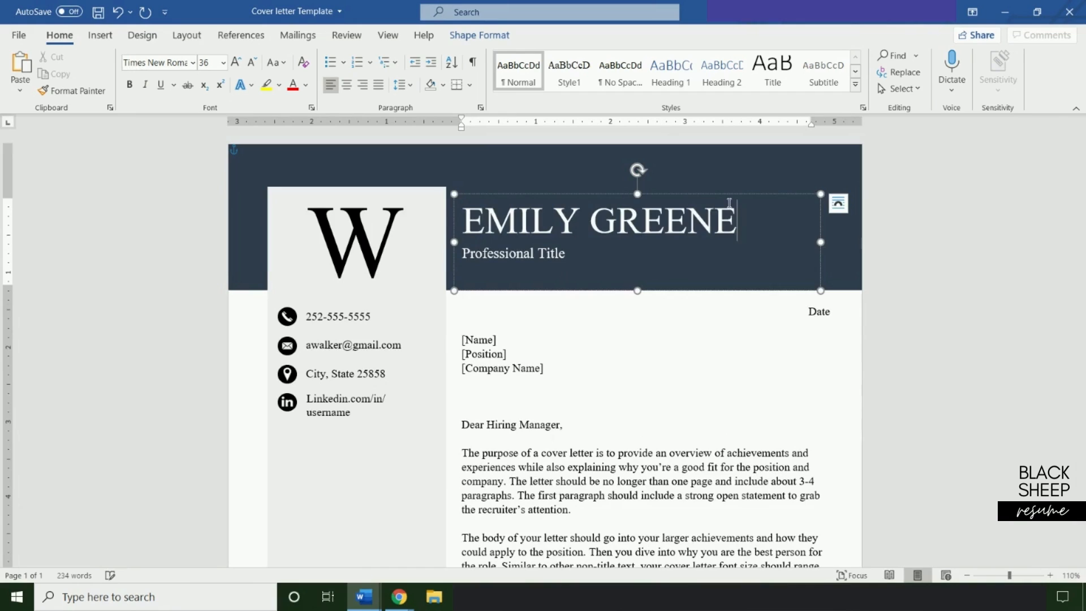
Replace the phone number in the cover letter's sidebar with the applicant's phone number.
left_click(314, 317)
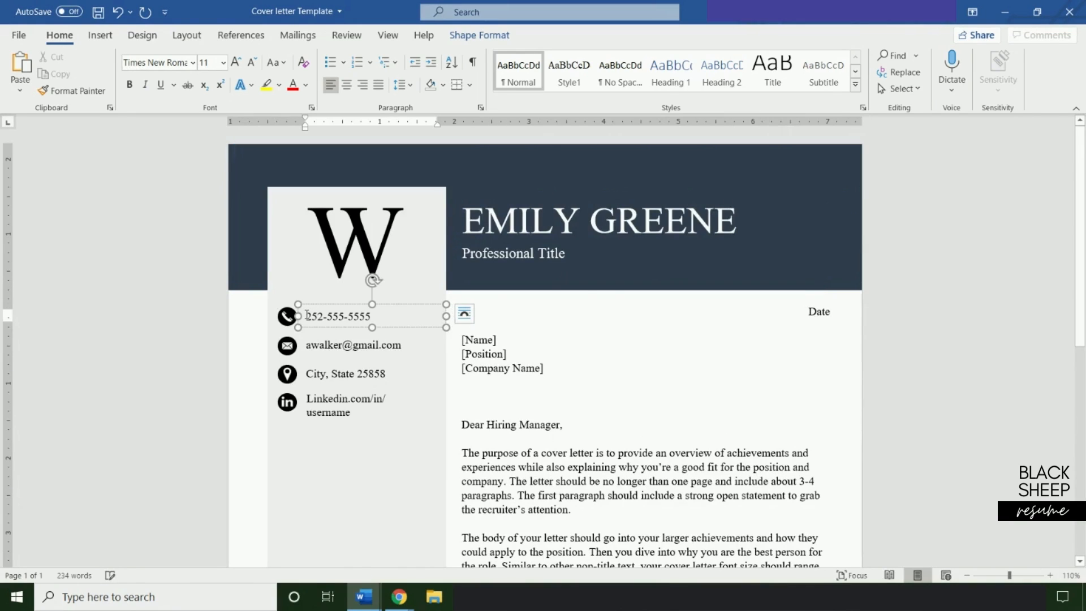
left_click_drag(306, 316, 373, 319)
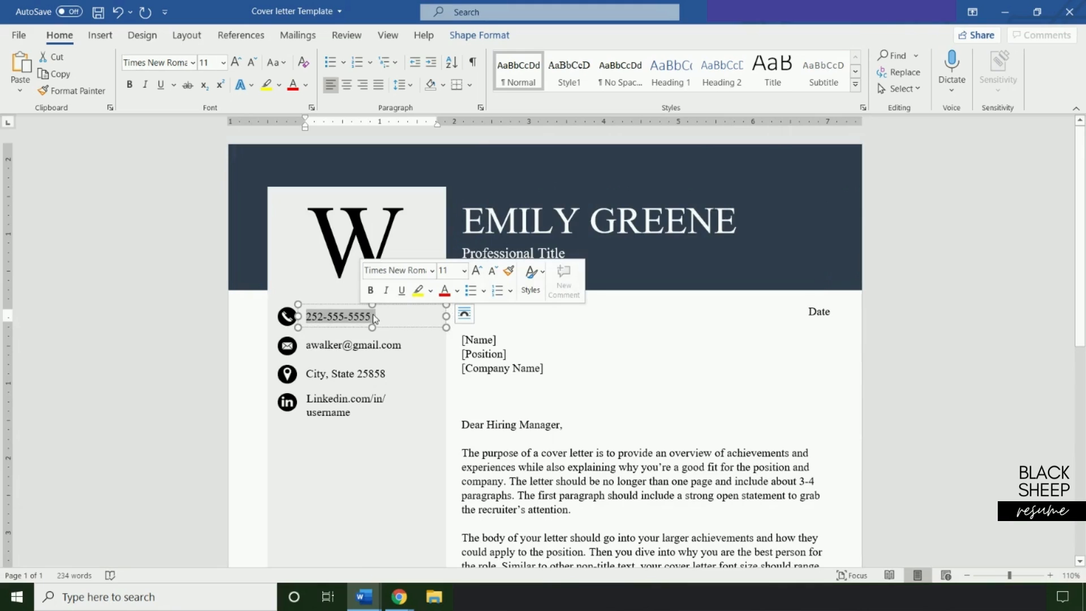
type("252-")
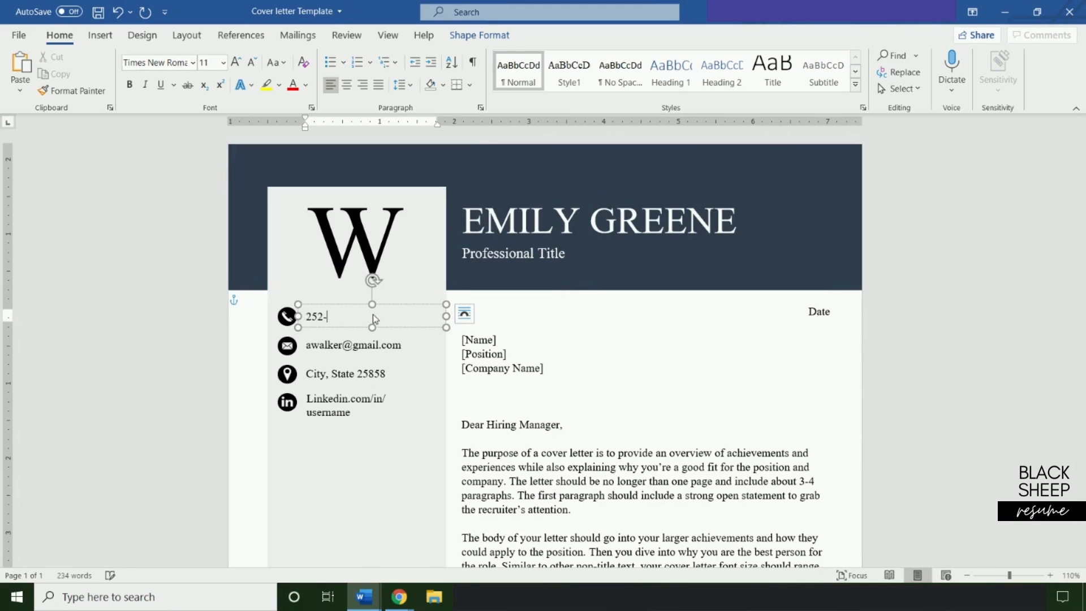
type("555-5555")
left_click(952, 320)
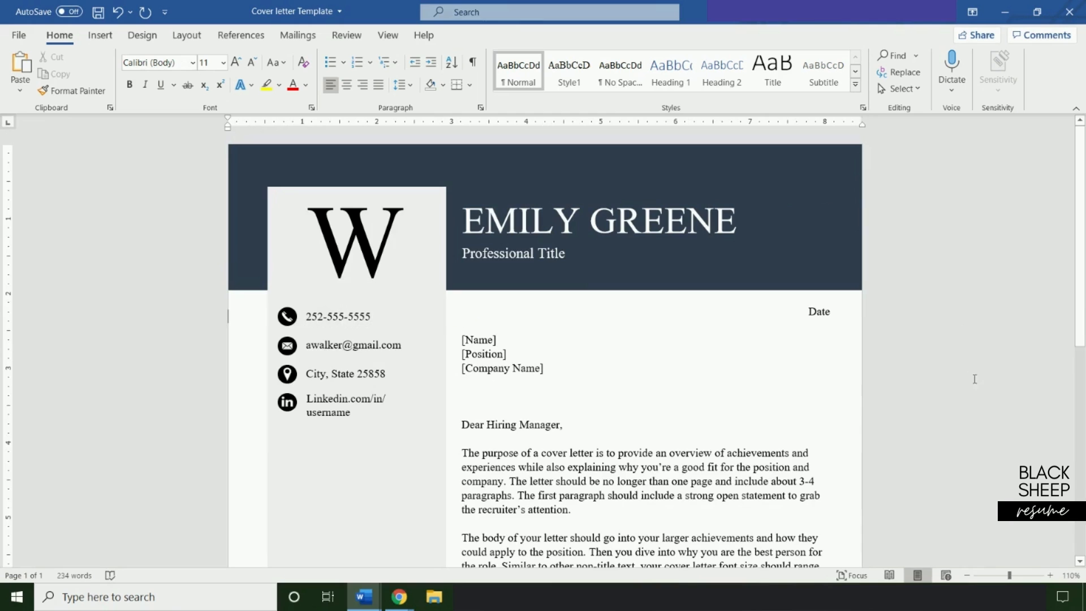
Insert three extra blank lines between "Yours Sincerely," and the sender's name to leave room for a signature.
scroll(984, 391, "down", 8)
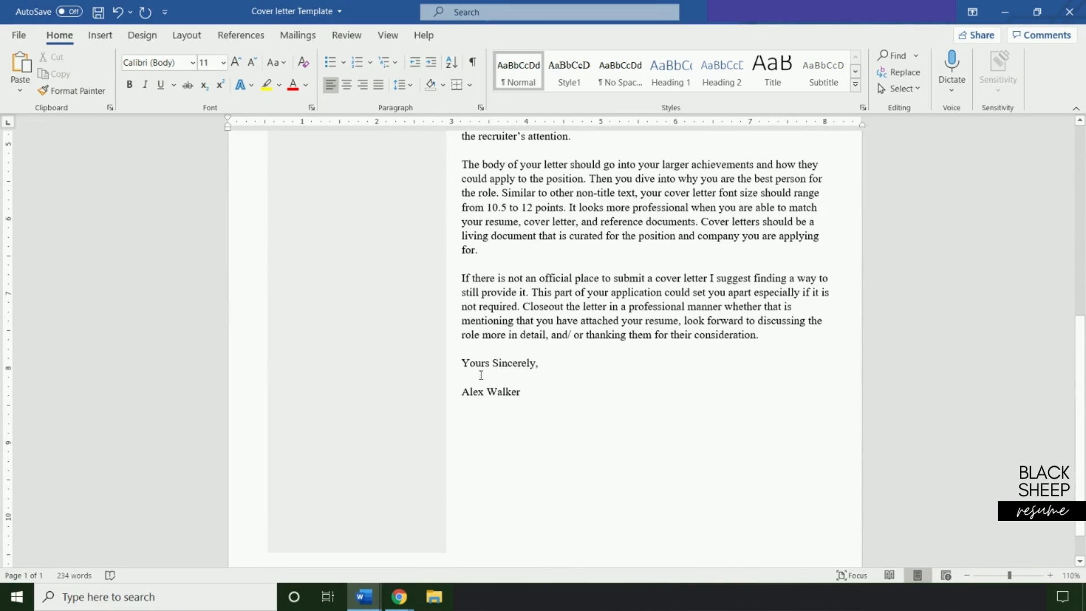
left_click(462, 392)
key("Return")
key("Return")
key("Return")
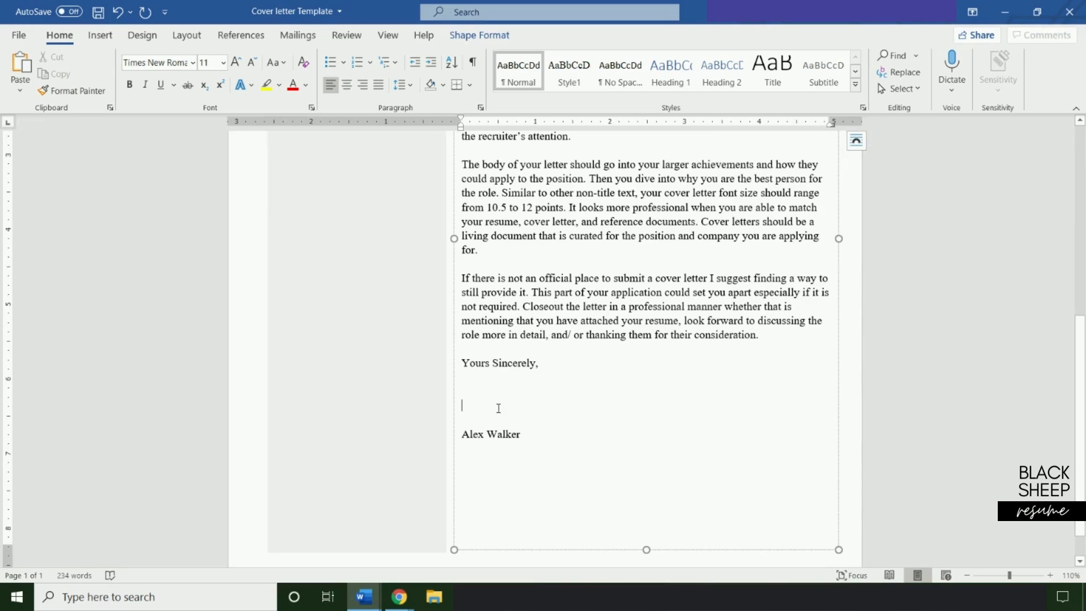
Switch from the cover letter to the open References Template document.
scroll(565, 407, "up", 5)
scroll(565, 407, "up", 3)
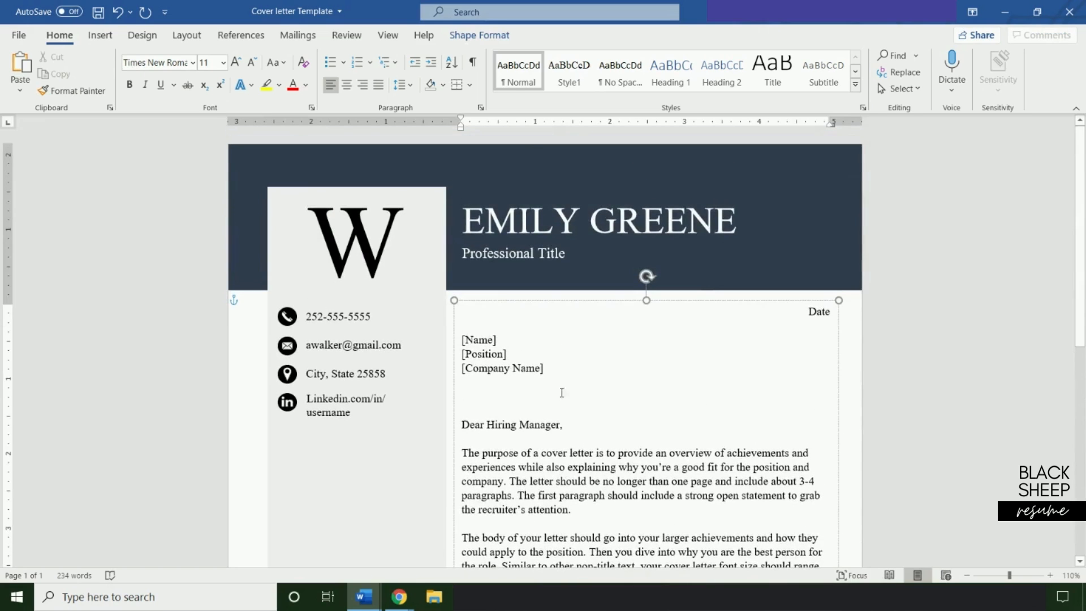
mouse_move(367, 600)
left_click(373, 555)
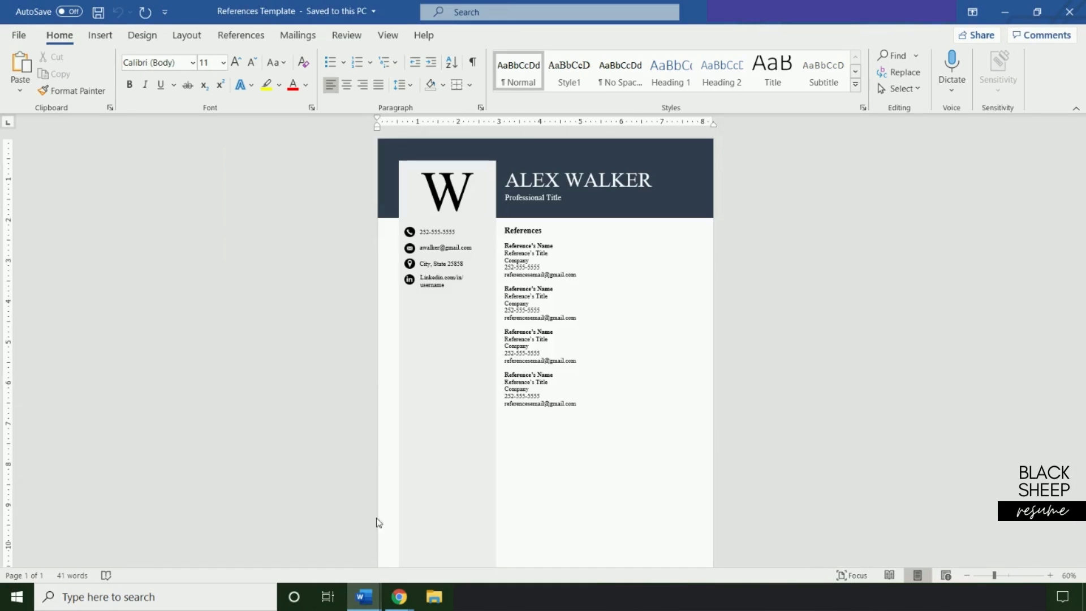
mouse_move(996, 575)
left_mouse_down()
mouse_move(1029, 575)
mouse_move(1015, 575)
left_mouse_up()
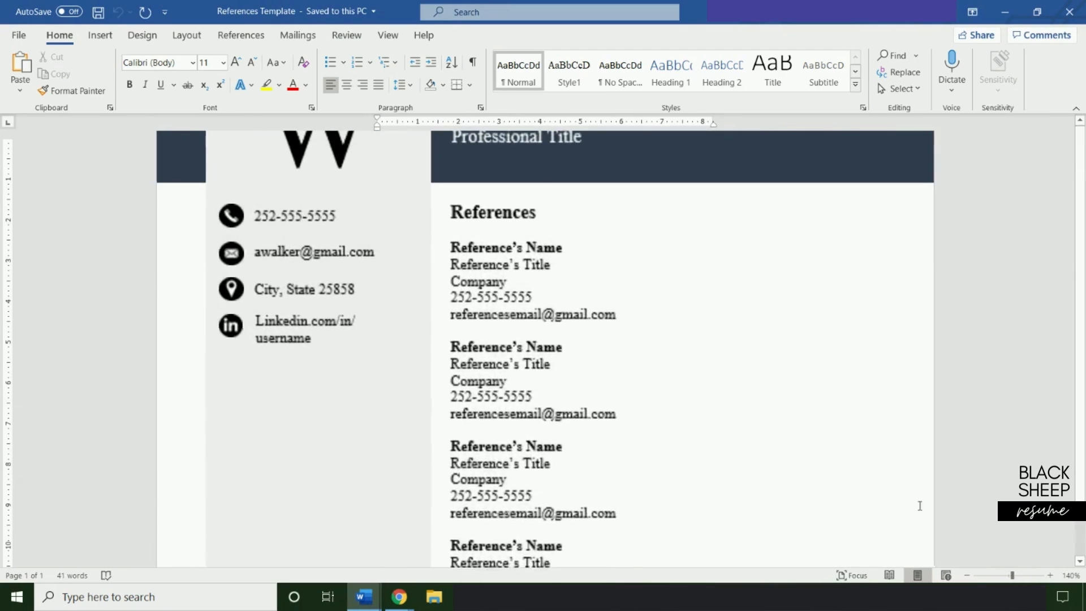
Replace the first "Reference's Name" placeholder with the reference's full name.
left_click(491, 247)
left_click_drag(565, 248, 450, 247)
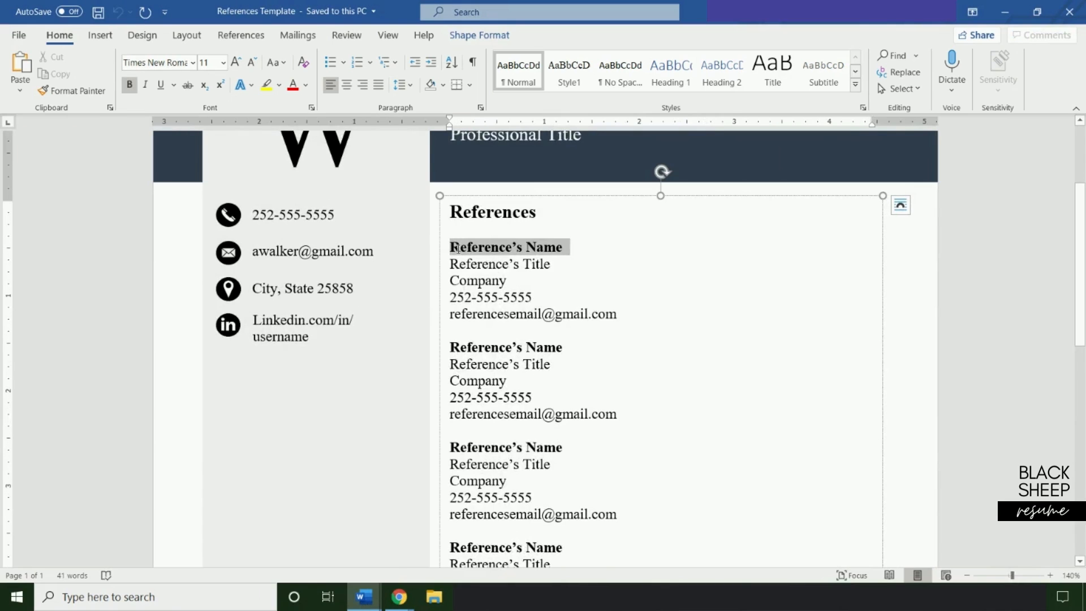
type("Amanda Morr")
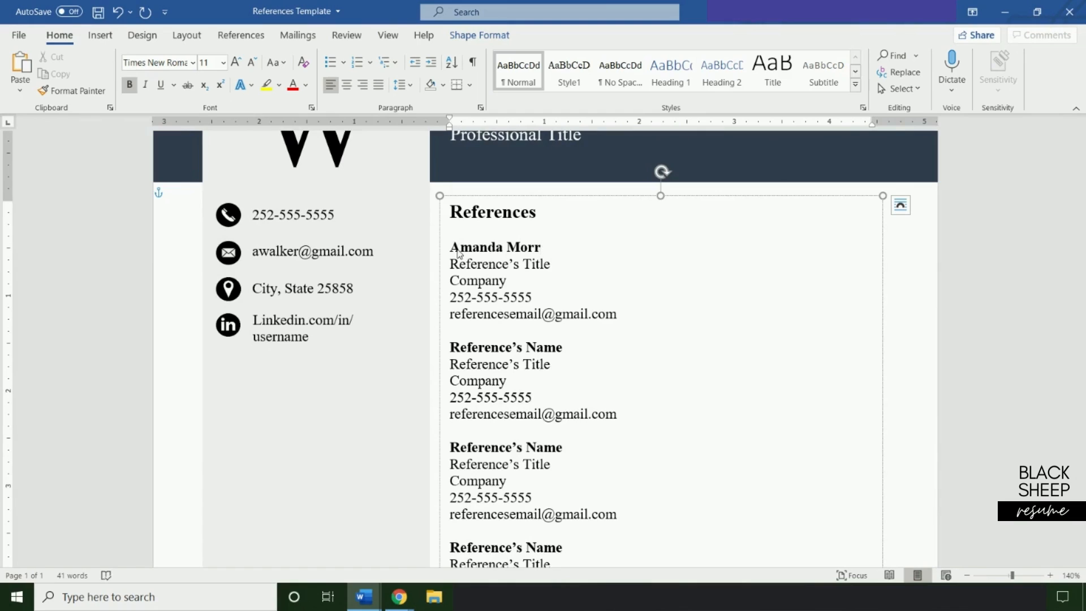
type("ison")
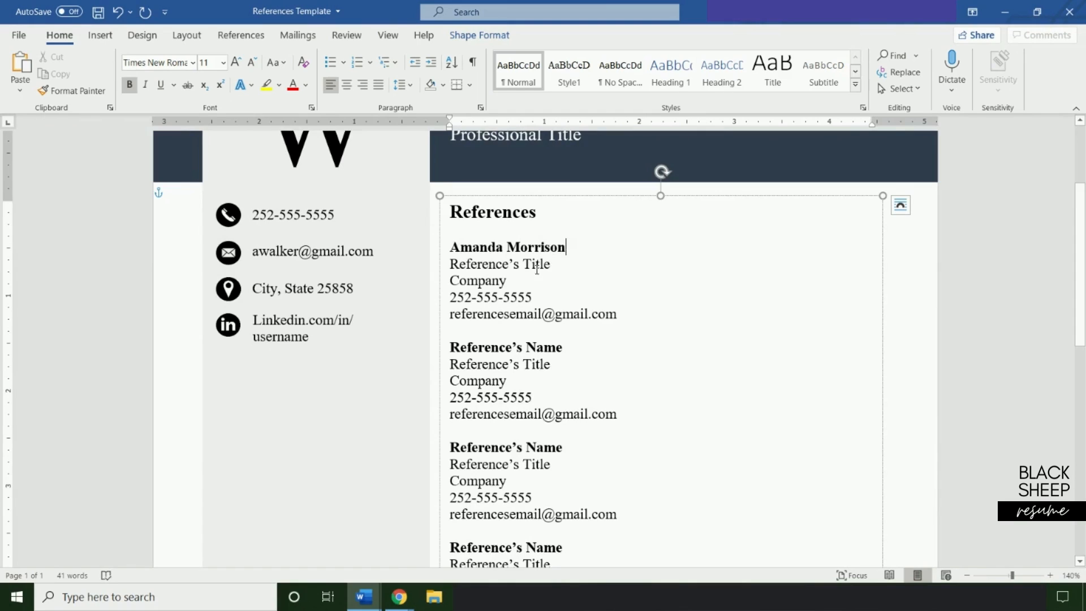
Set the first reference's title to Health Advisor.
triple_click(537, 269)
type("H")
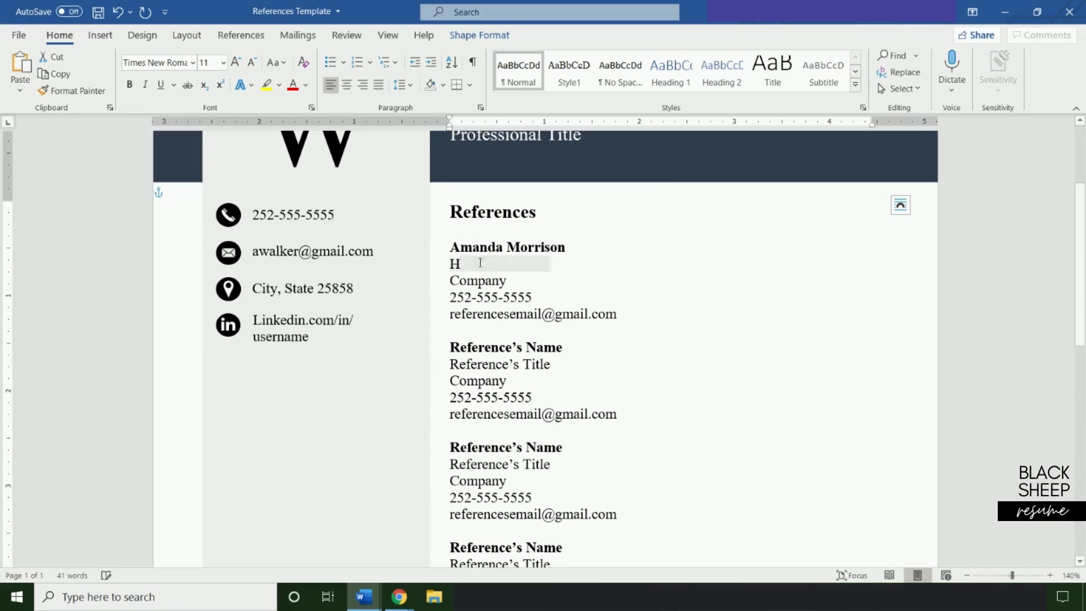
type("ealth Advisor")
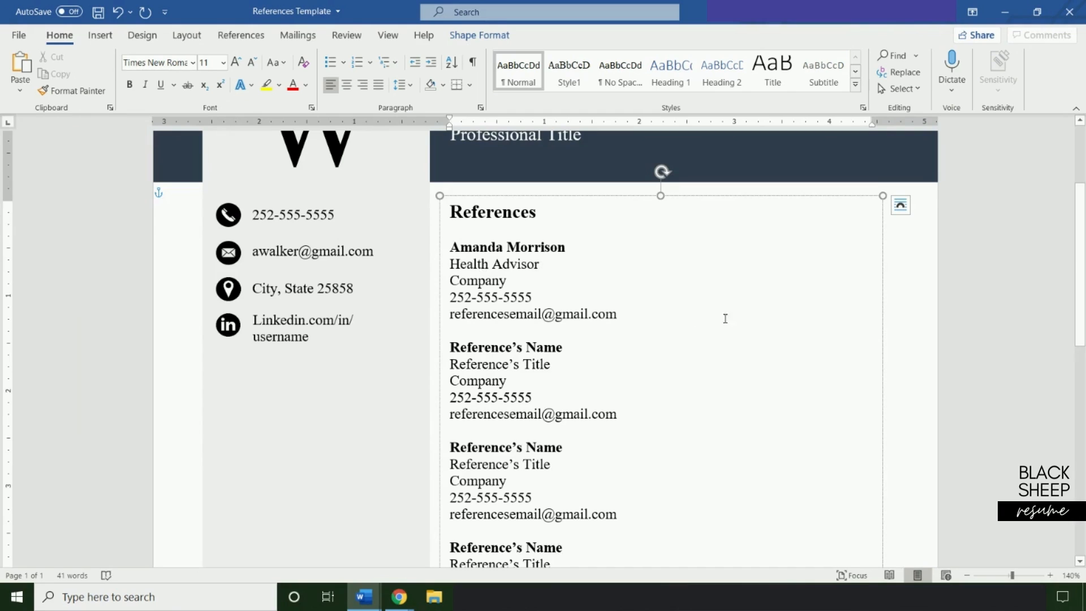
left_click(956, 452)
scroll(962, 452, "up", 3)
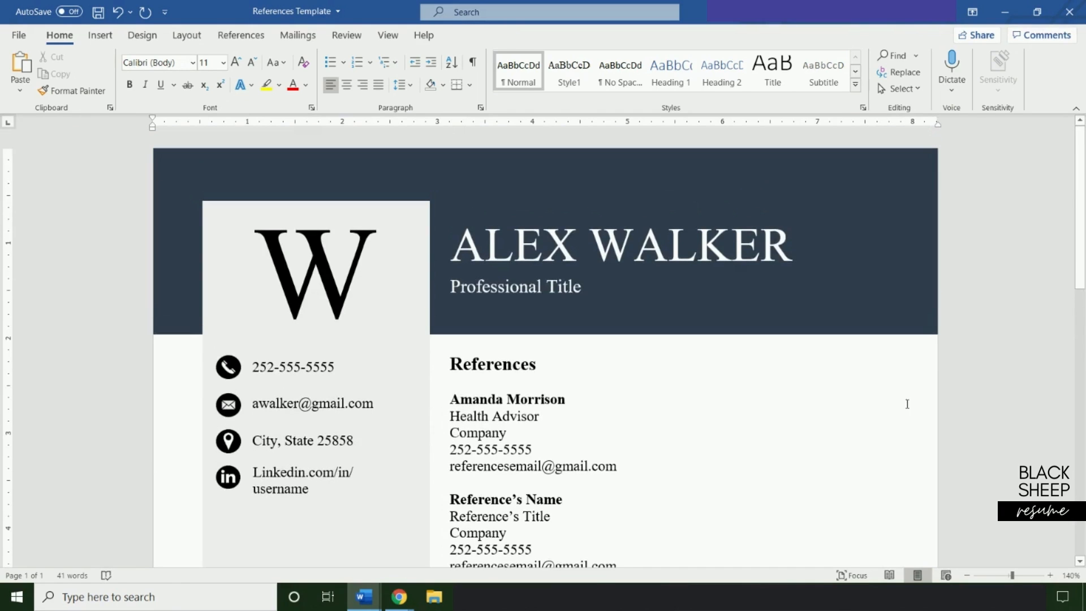